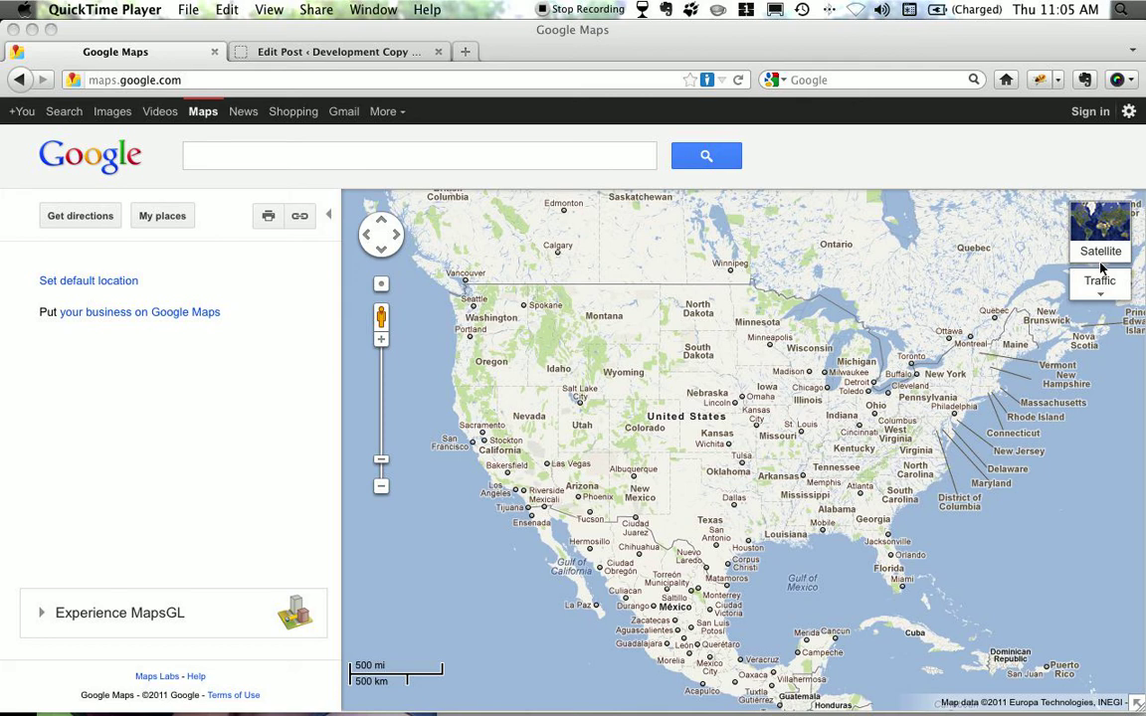
Reload Google Maps and search for 'Starbucks, near 12th and cambie, vancouver'
left_click(181, 78)
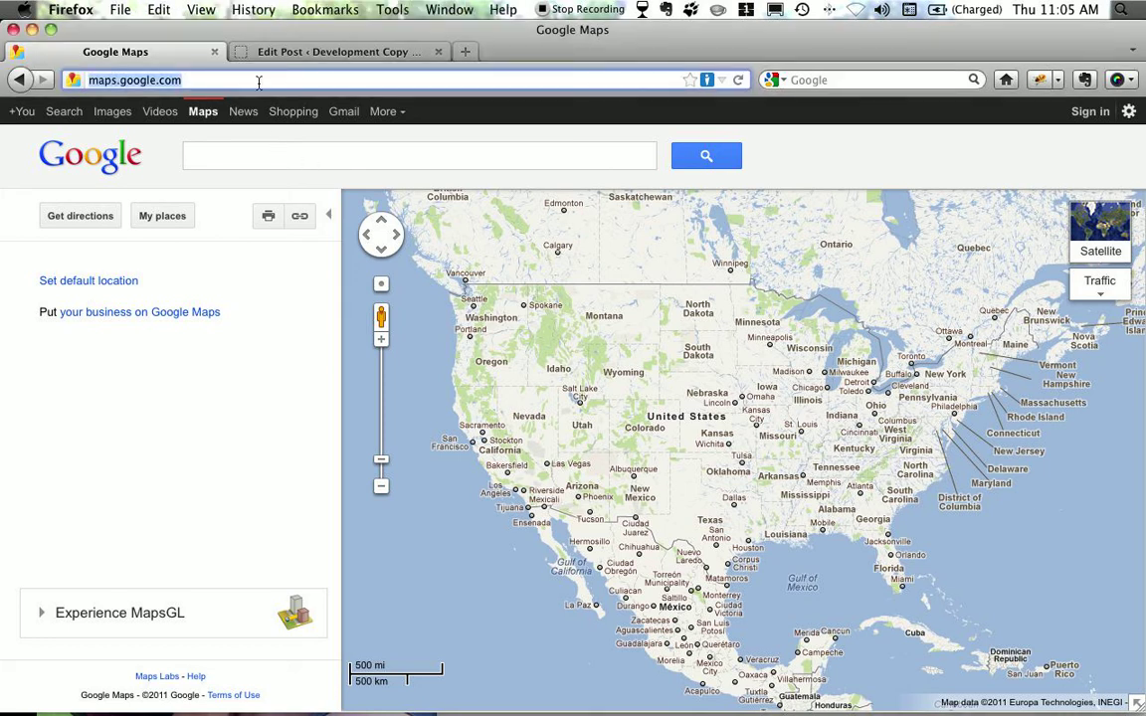
key("Return")
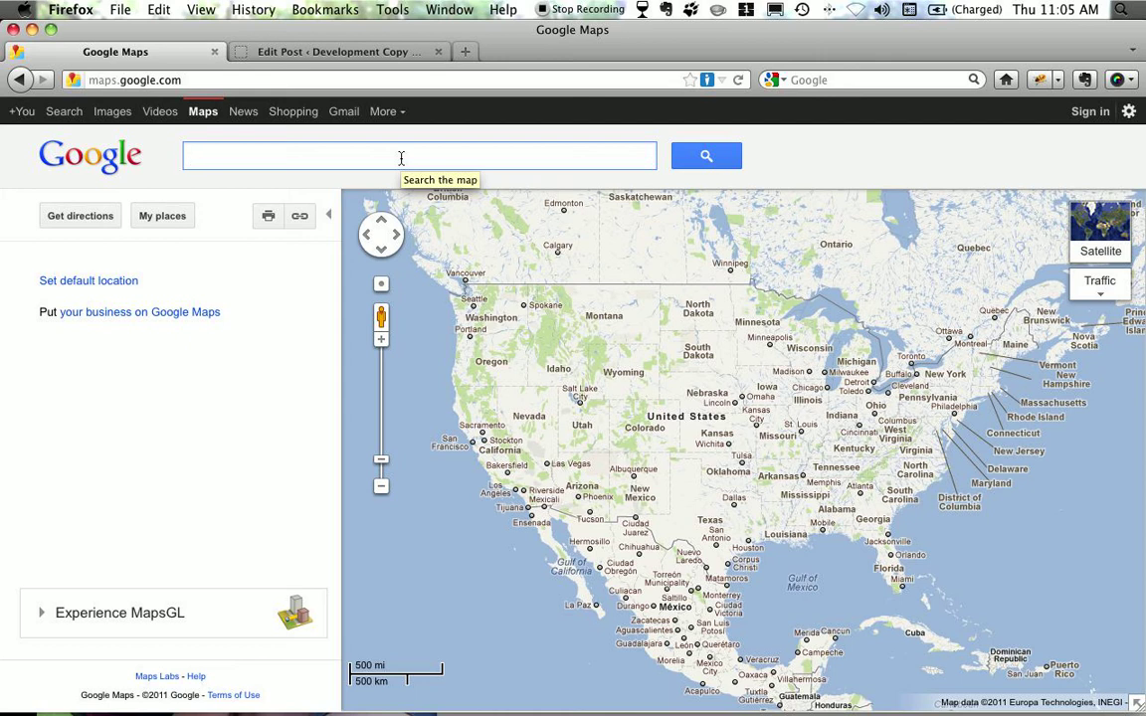
type("Starb")
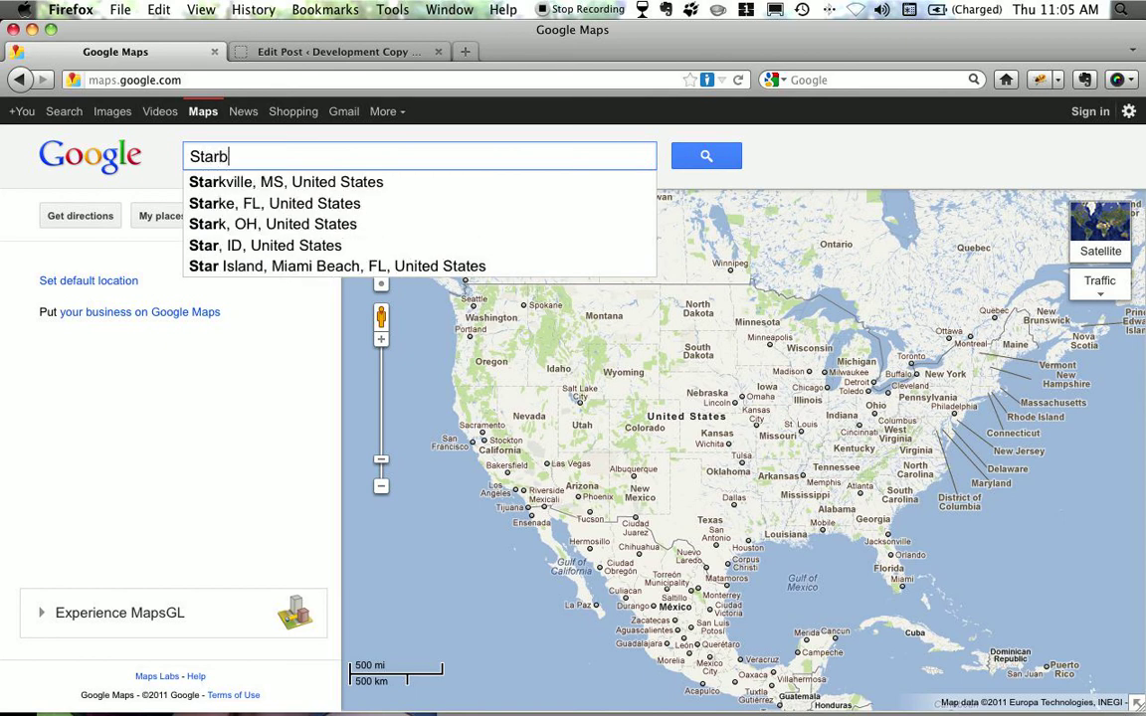
type("ucks, ne")
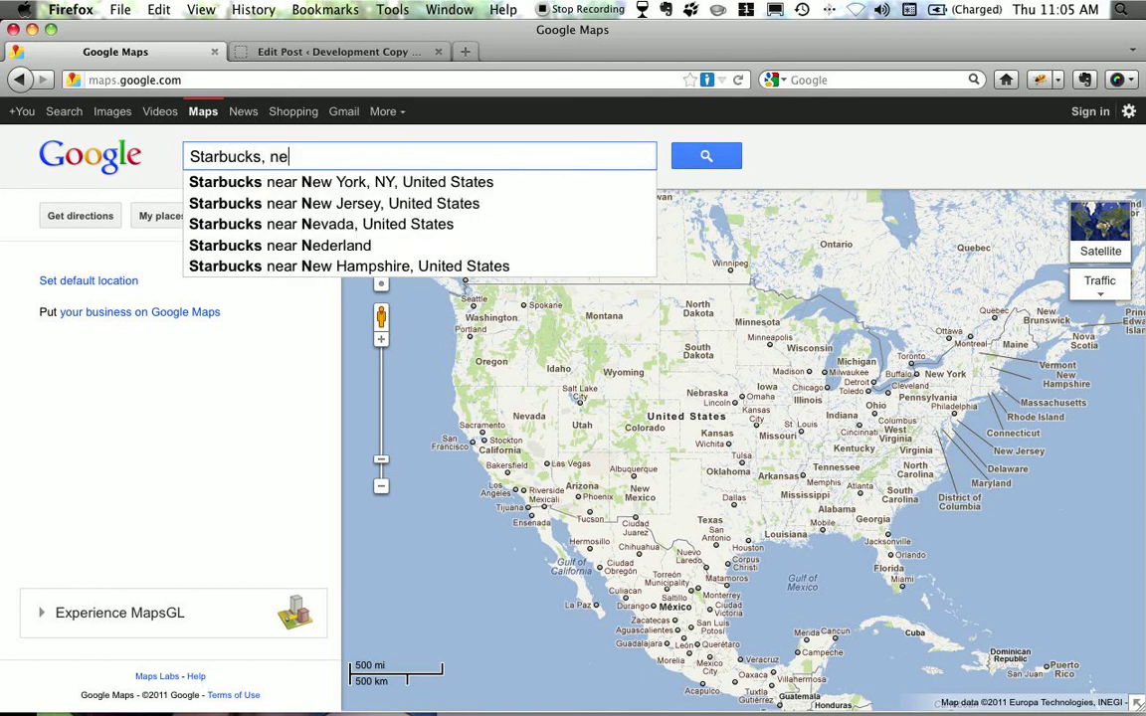
type("ar 12th ")
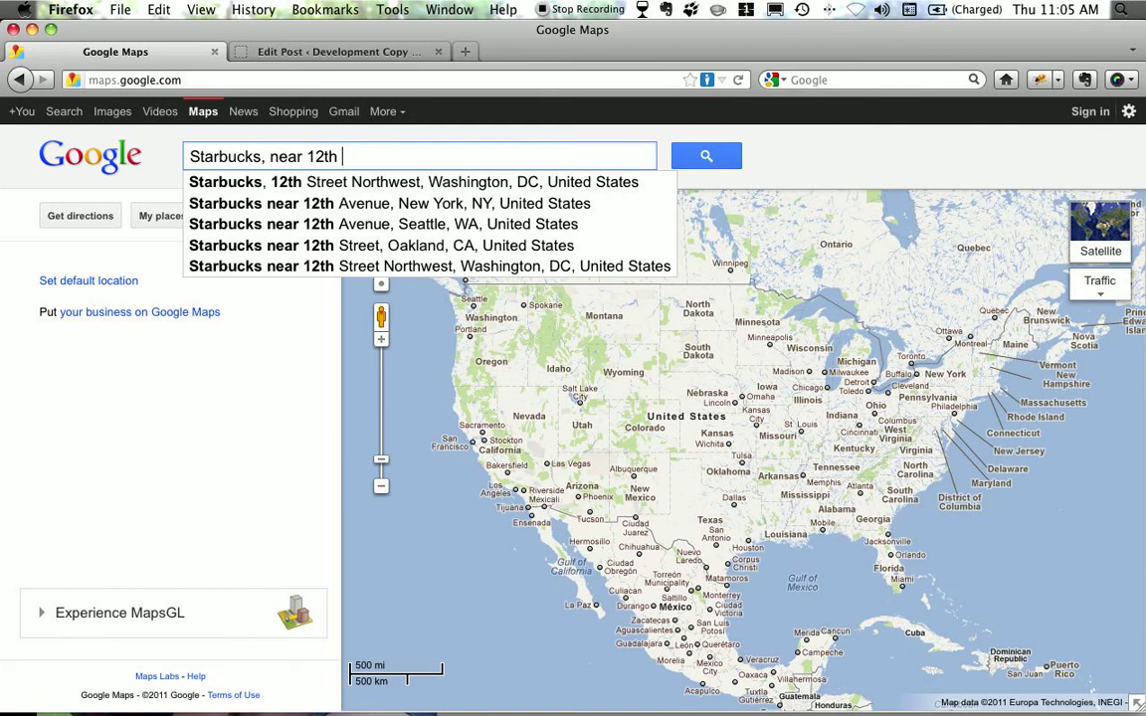
type("and cambie, vancouver")
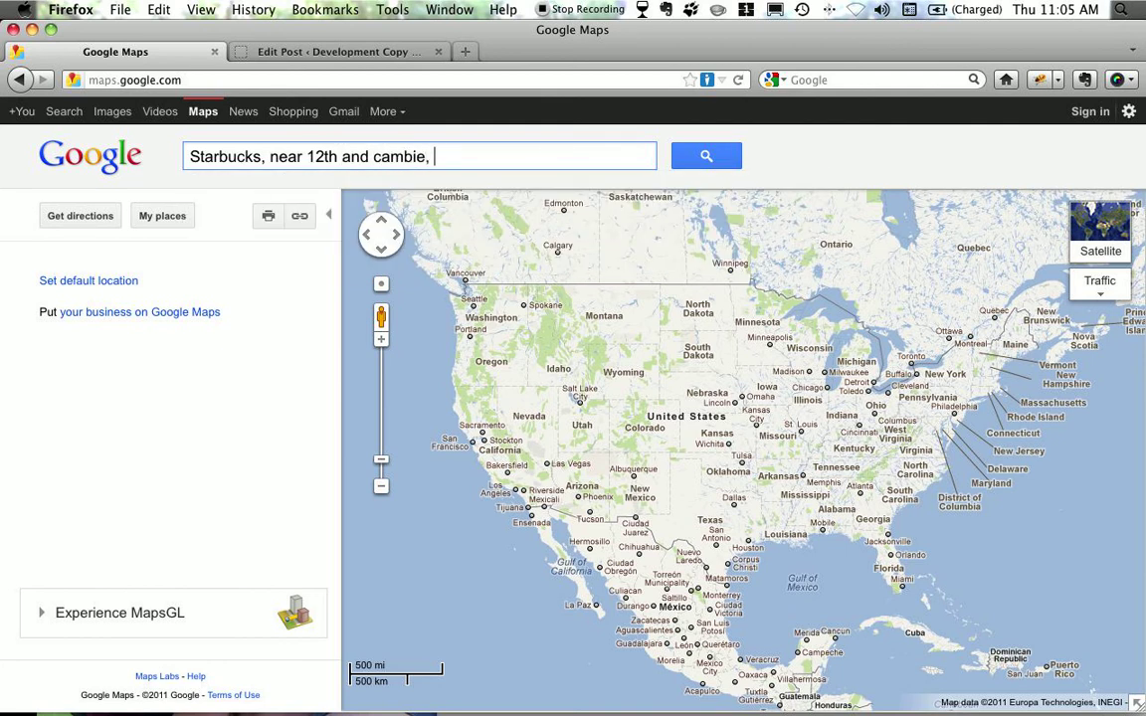
key("Return")
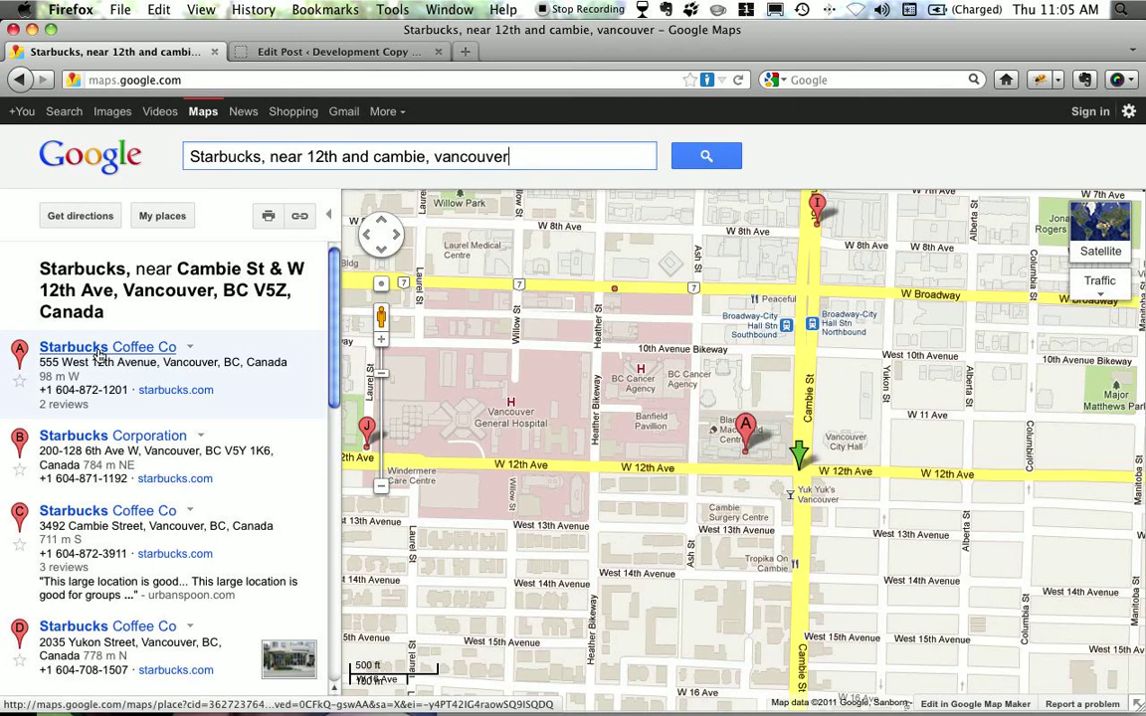
Select the first Starbucks result's street address and briefly view its share link panel
left_click_drag(41, 362, 331, 370)
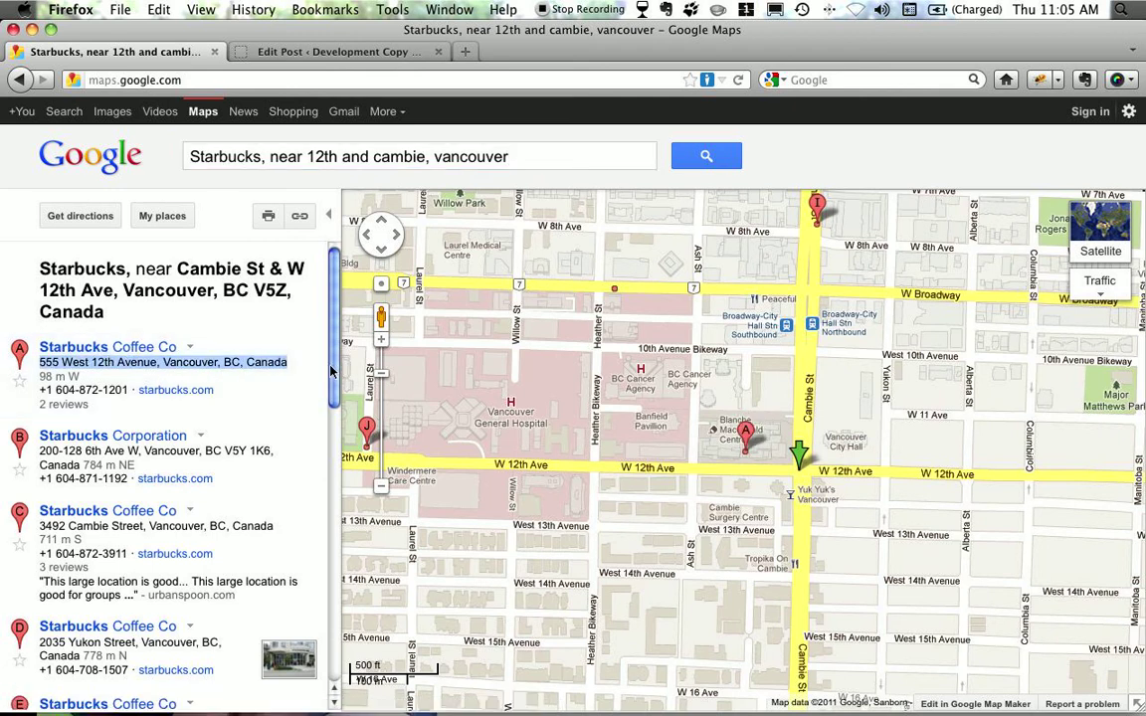
left_click(300, 217)
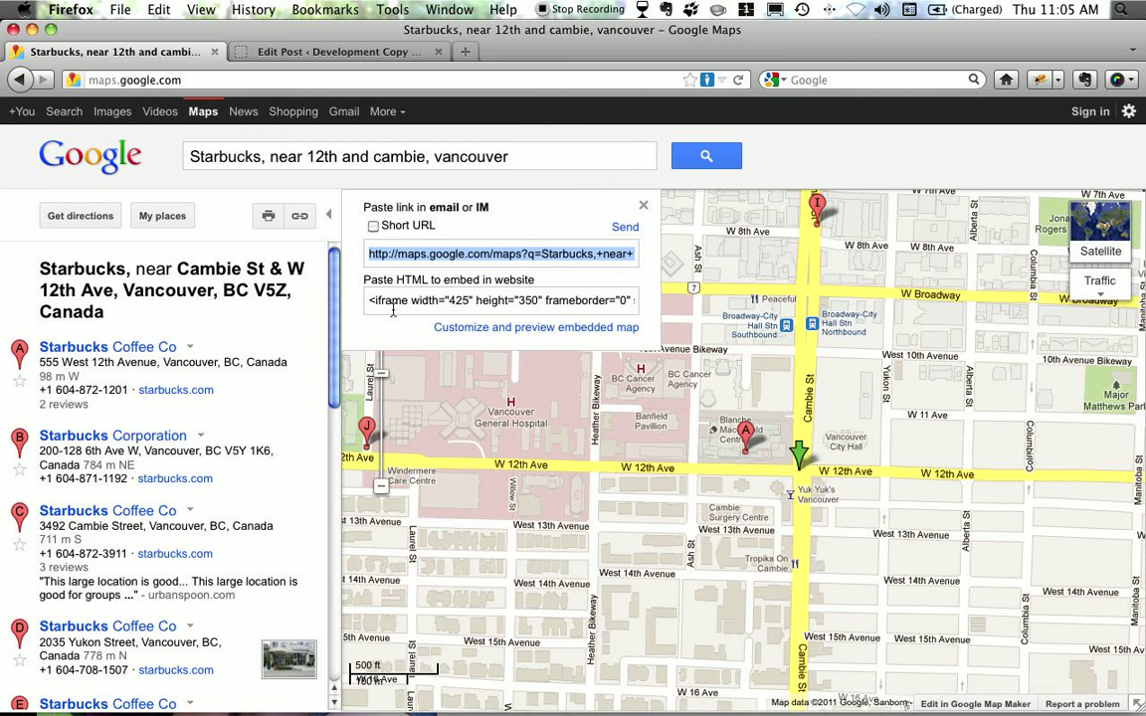
left_click(642, 205)
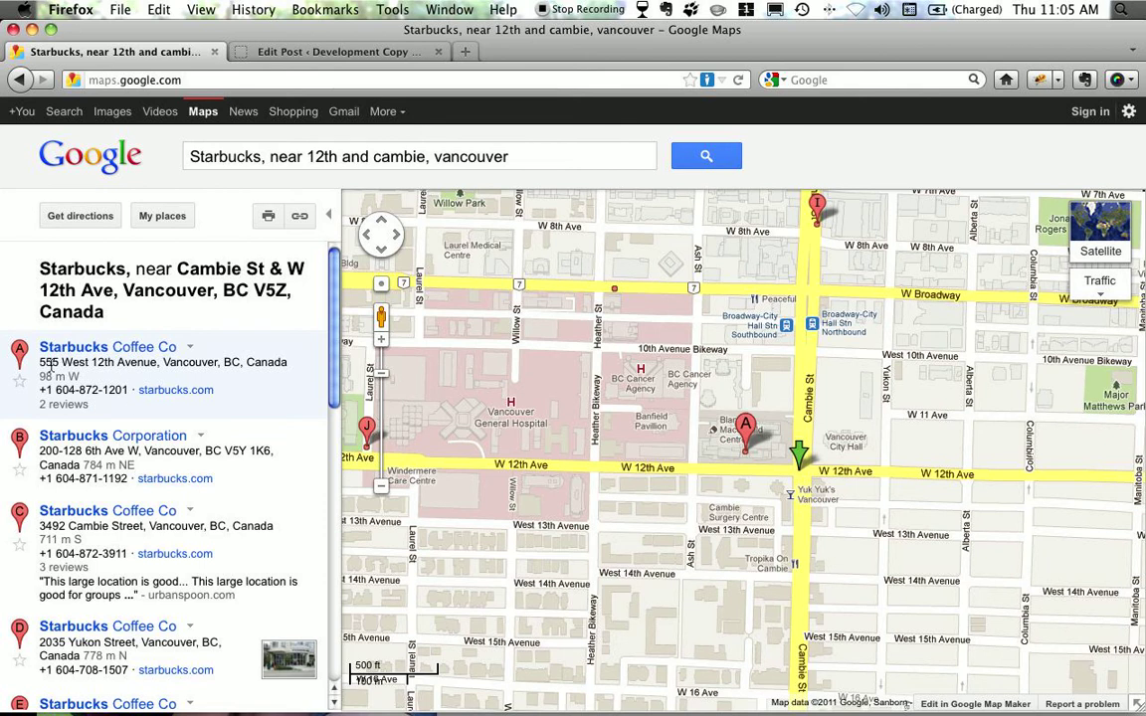
Search for result A's address, 555 W 12th Ave, and show its share link and embed code
left_click_drag(40, 362, 287, 362)
key("super+c")
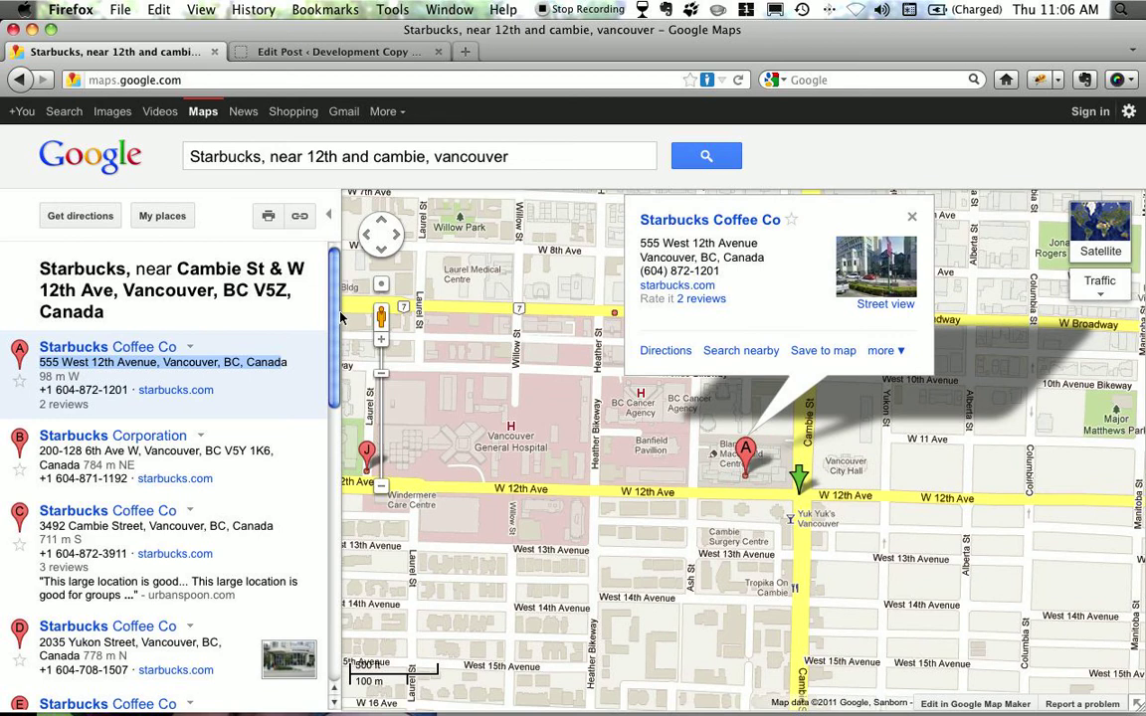
triple_click(476, 145)
key("super+v")
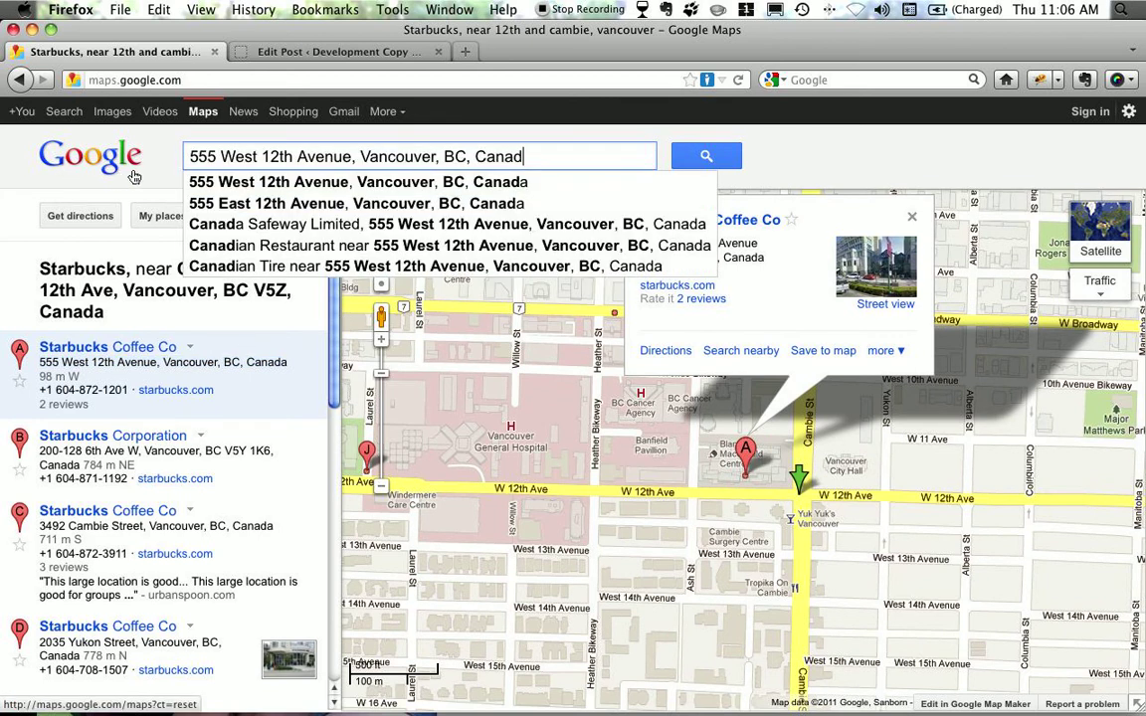
type("a")
key("Return")
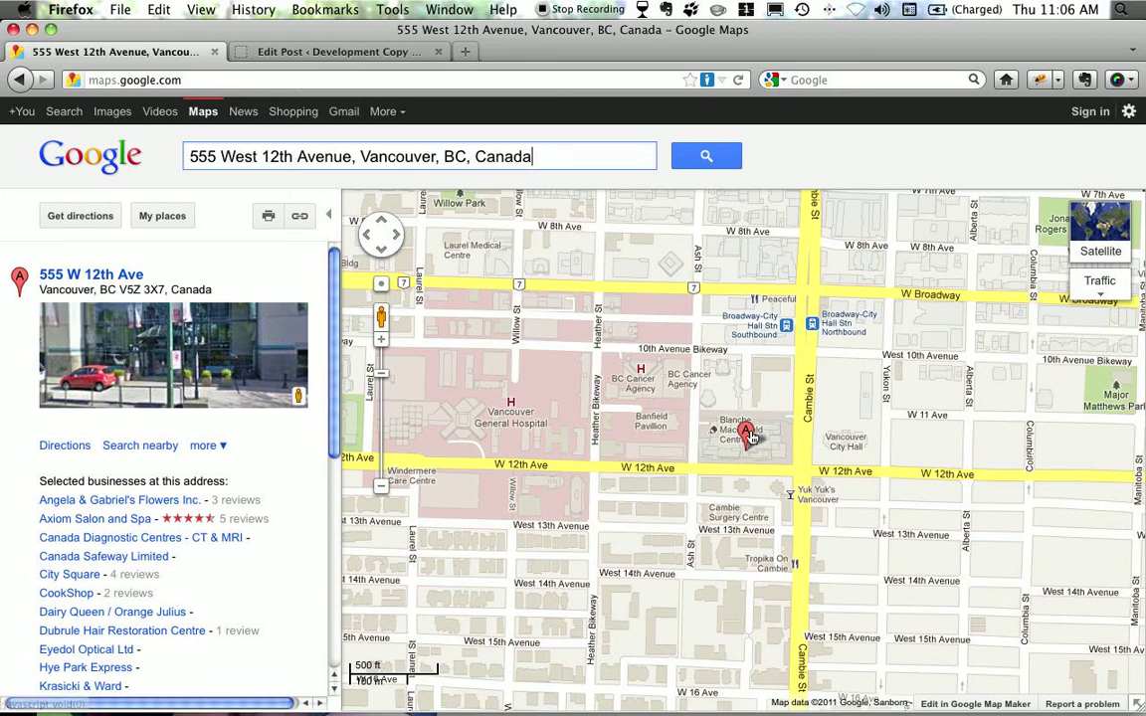
mouse_move(748, 438)
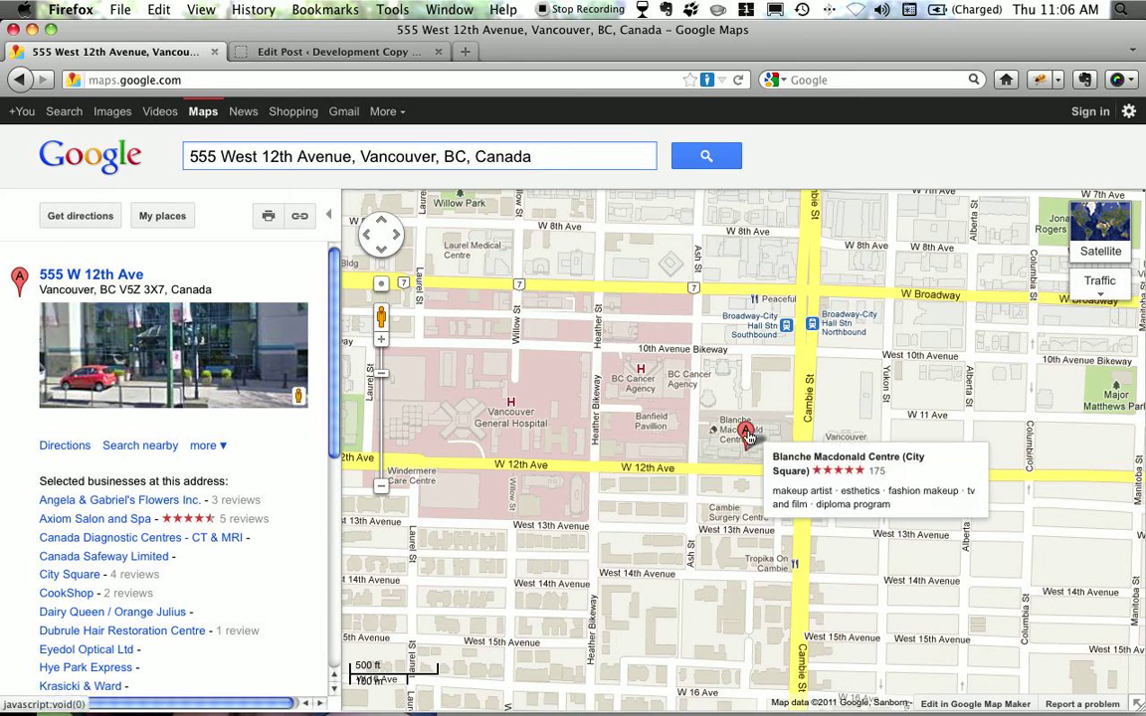
left_click(301, 219)
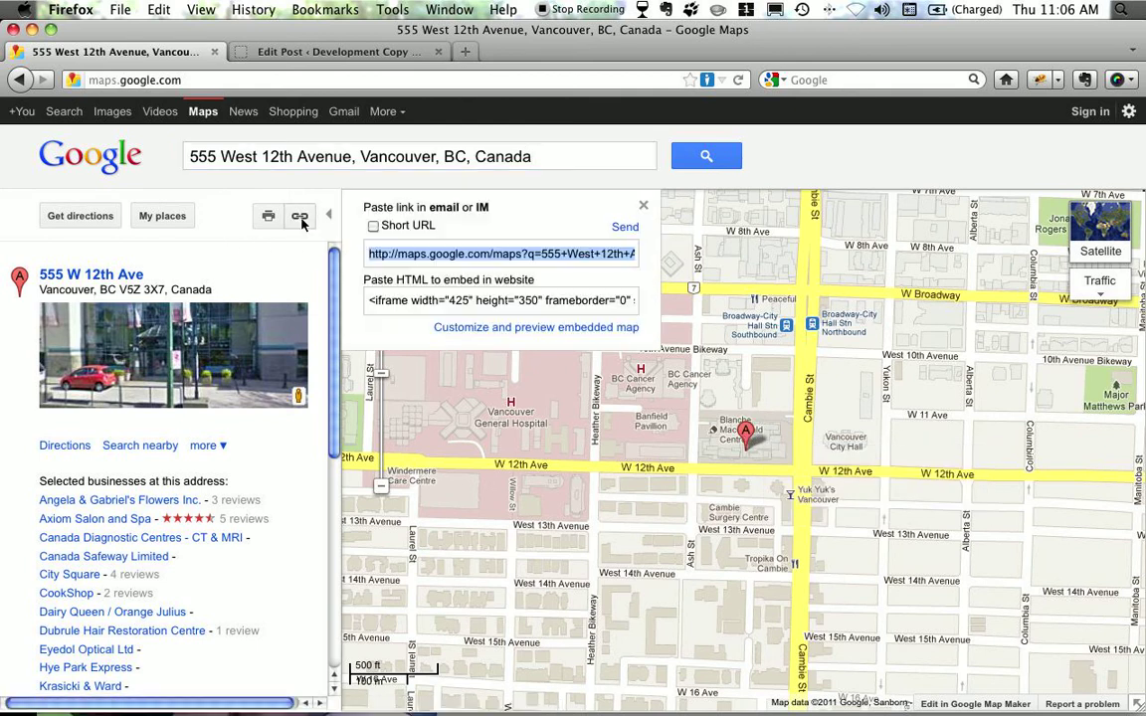
Bring up the embedded map customization preview, dismissing the developer tools window
left_click(502, 328)
key("F12")
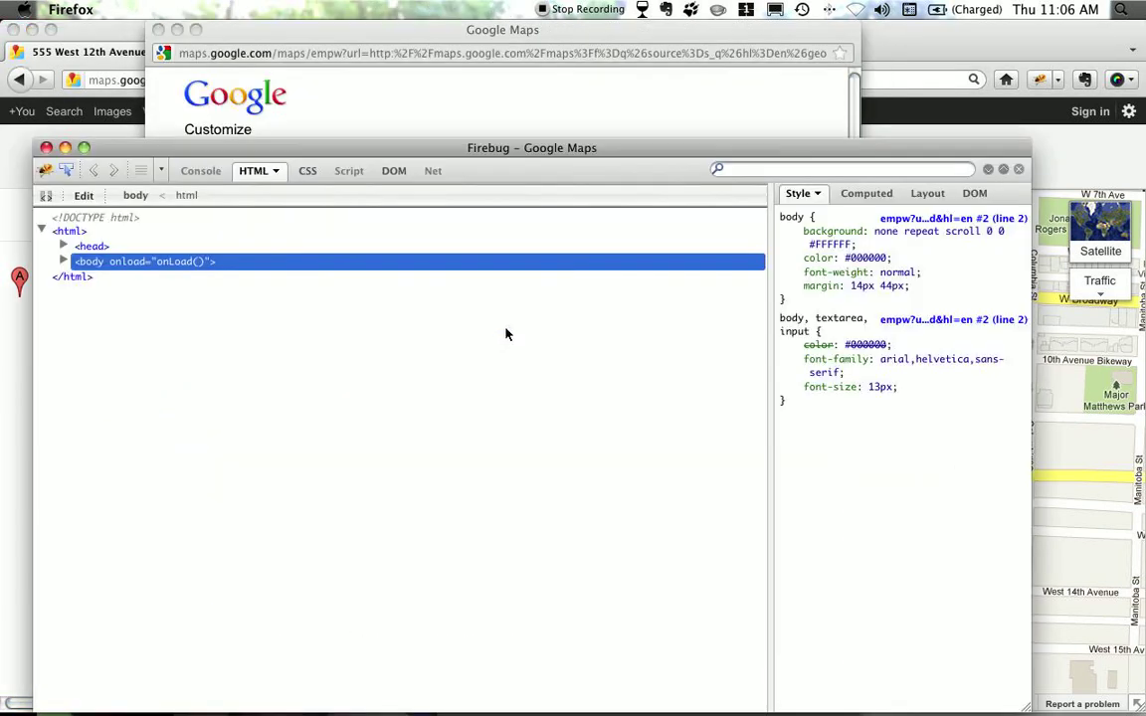
left_click(45, 148)
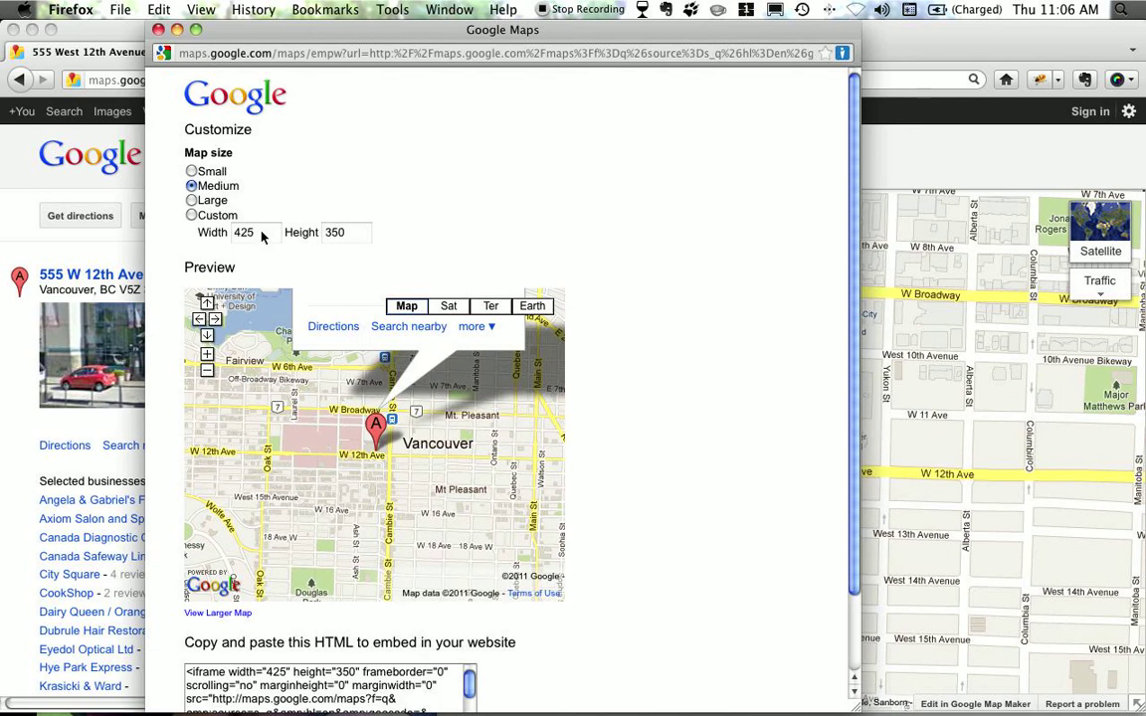
Try Large, Medium and Custom sizes, then settle on the Small 300×300 map
left_click(191, 200)
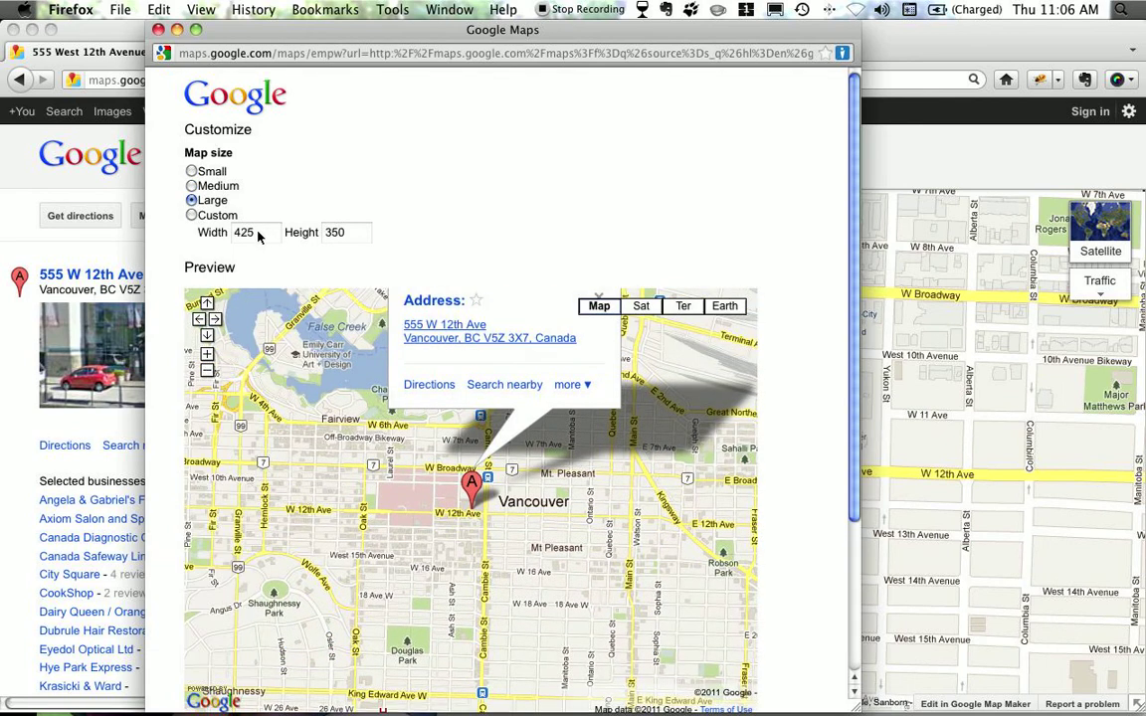
left_click(191, 171)
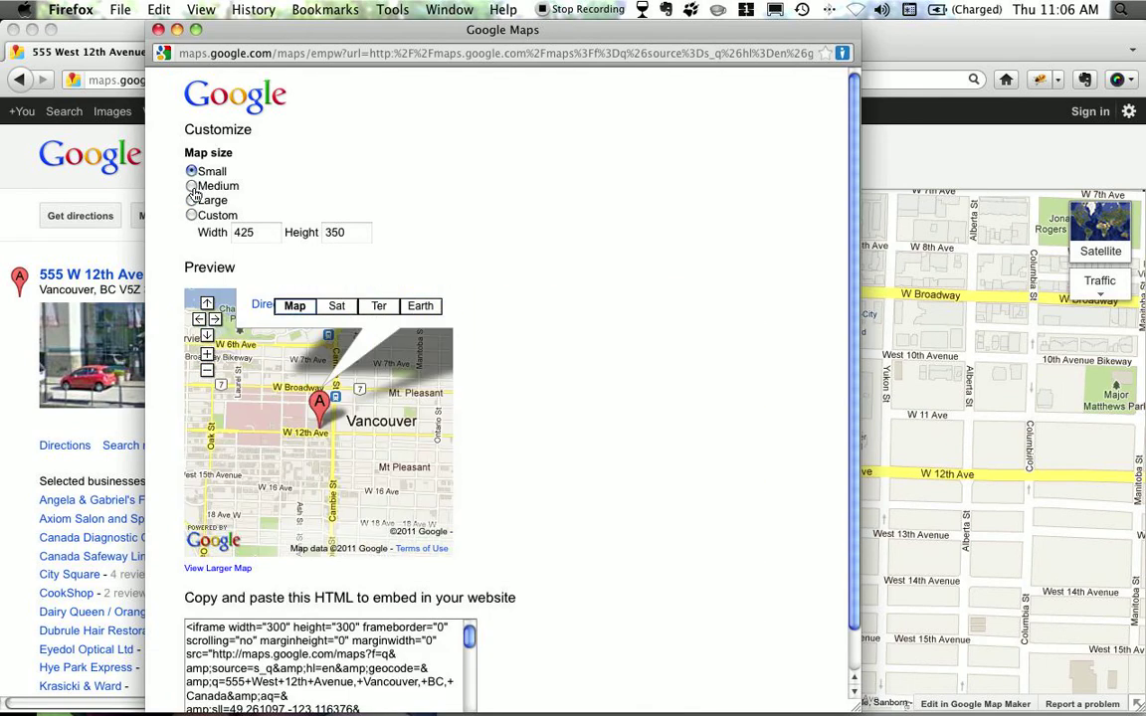
left_click(192, 187)
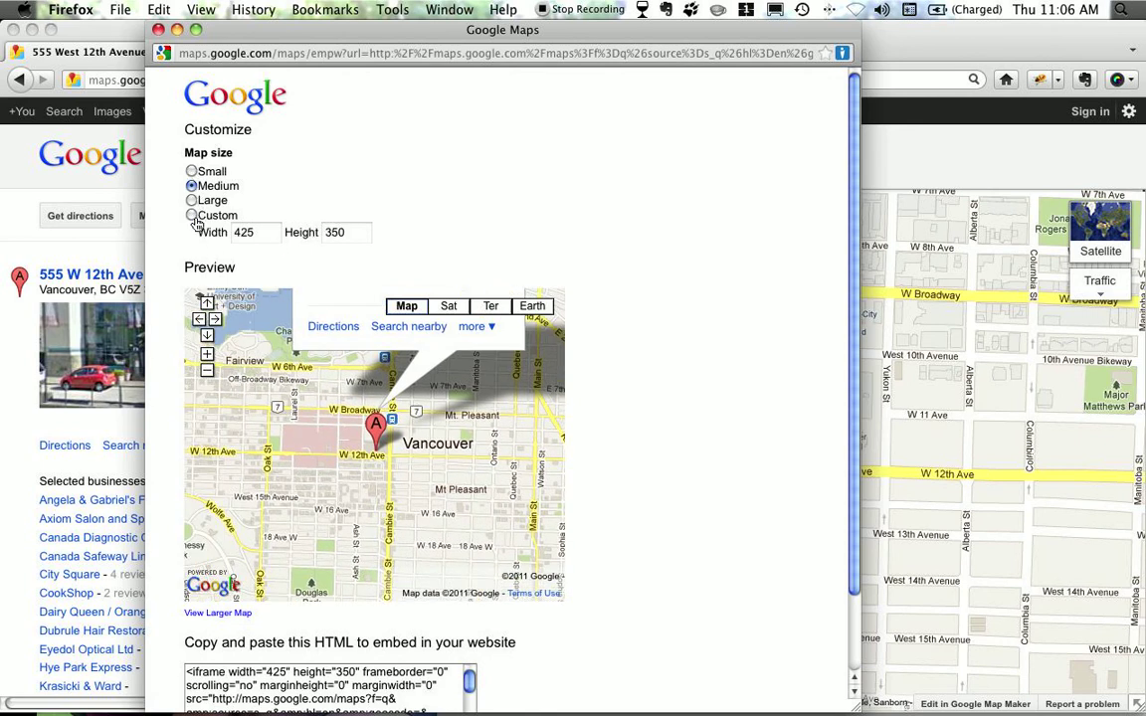
left_click(193, 217)
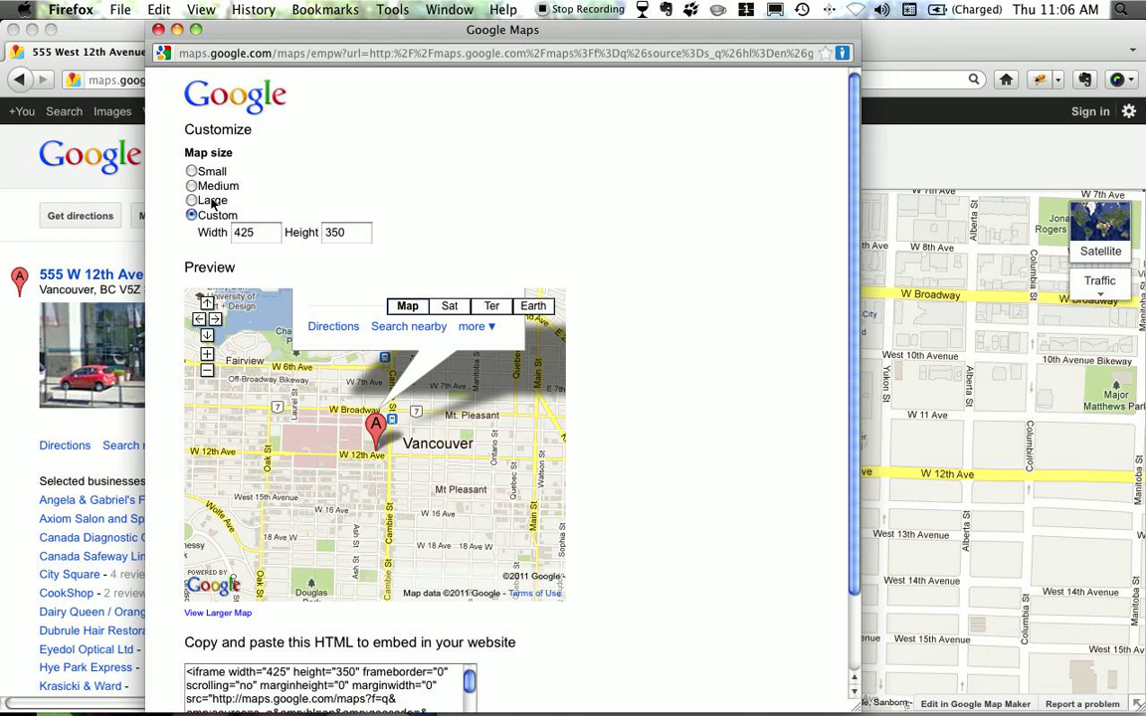
left_click_drag(260, 232, 219, 231)
left_click(369, 232)
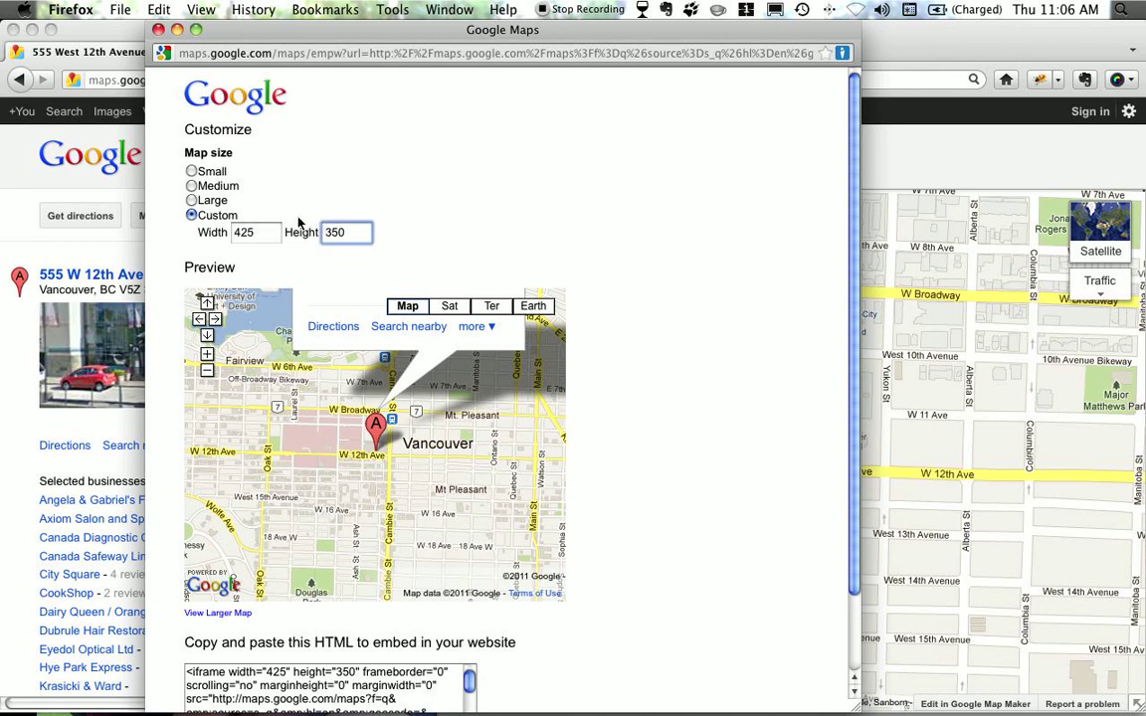
left_click(191, 171)
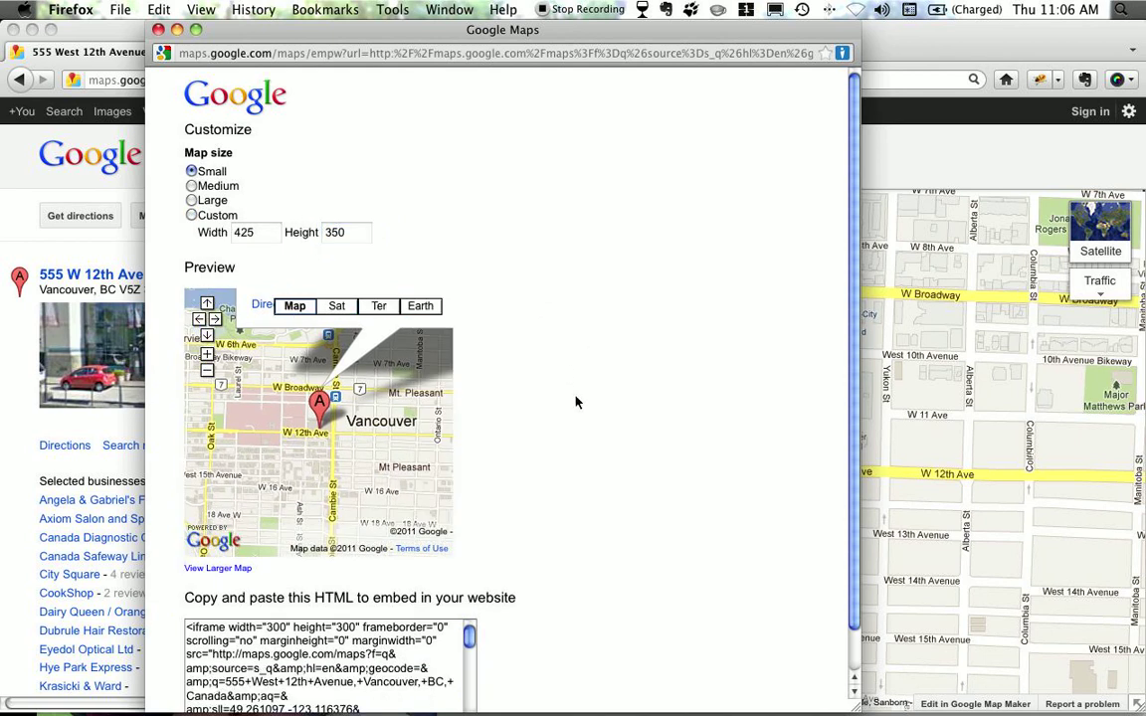
Select and copy the small map's iframe embed code, then close the customize window
scroll(564, 370, "down", 2)
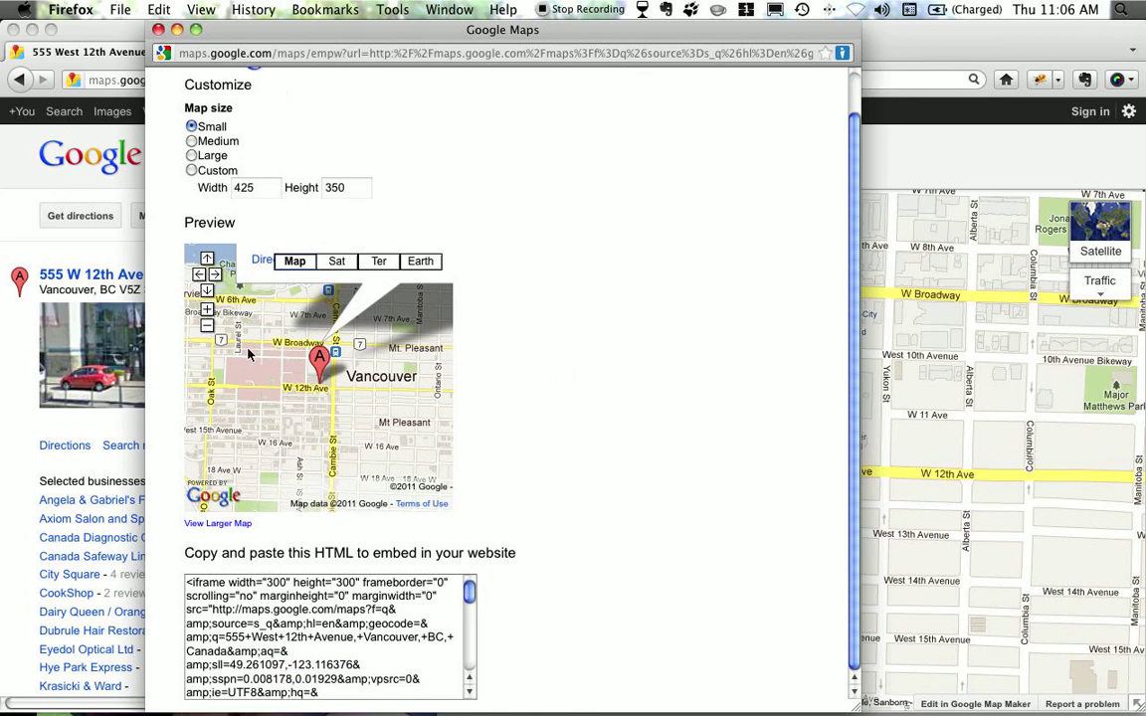
left_click(304, 596)
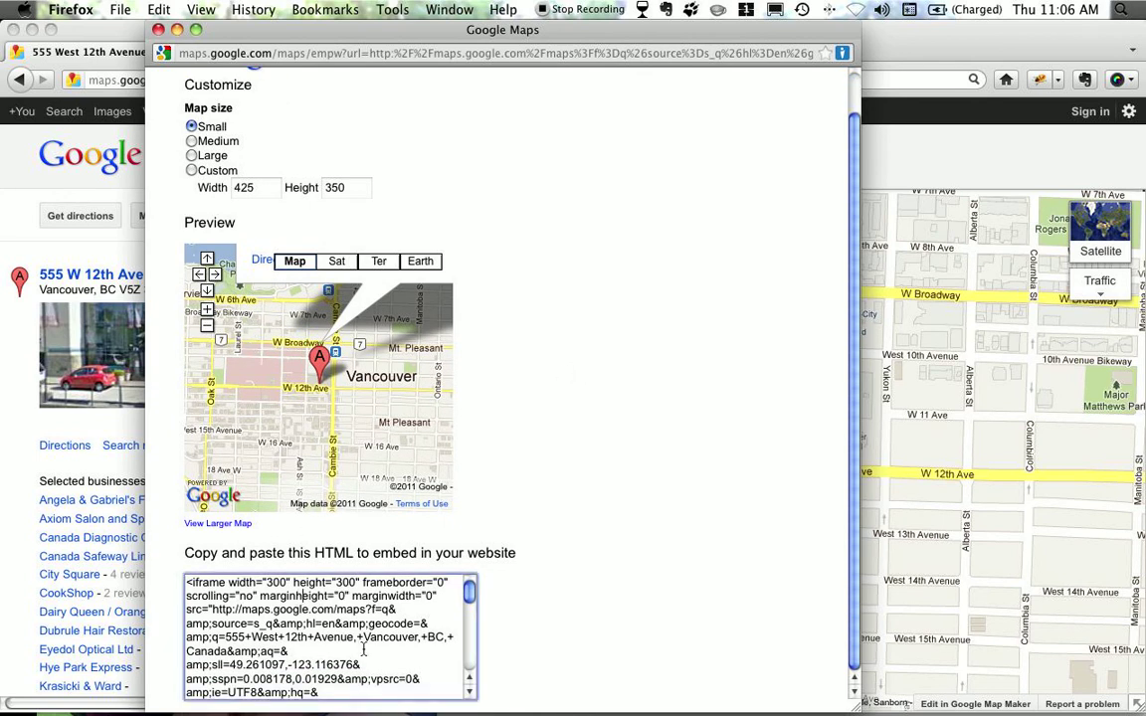
left_click_drag(185, 581, 456, 706)
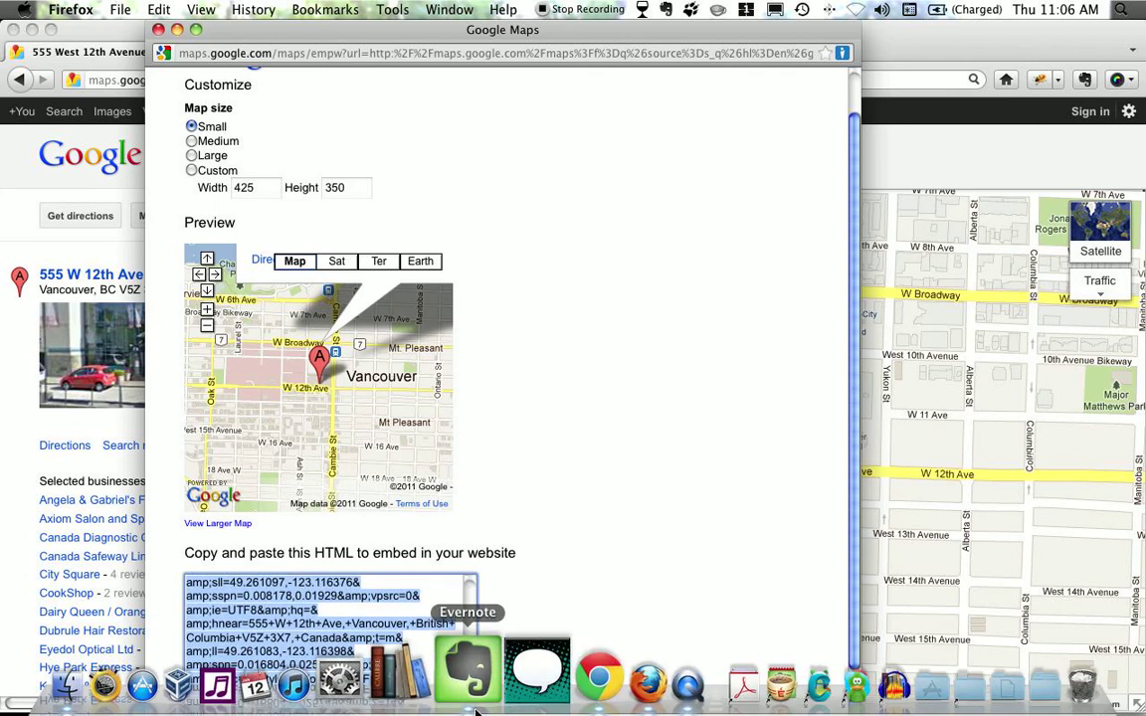
left_click(443, 656)
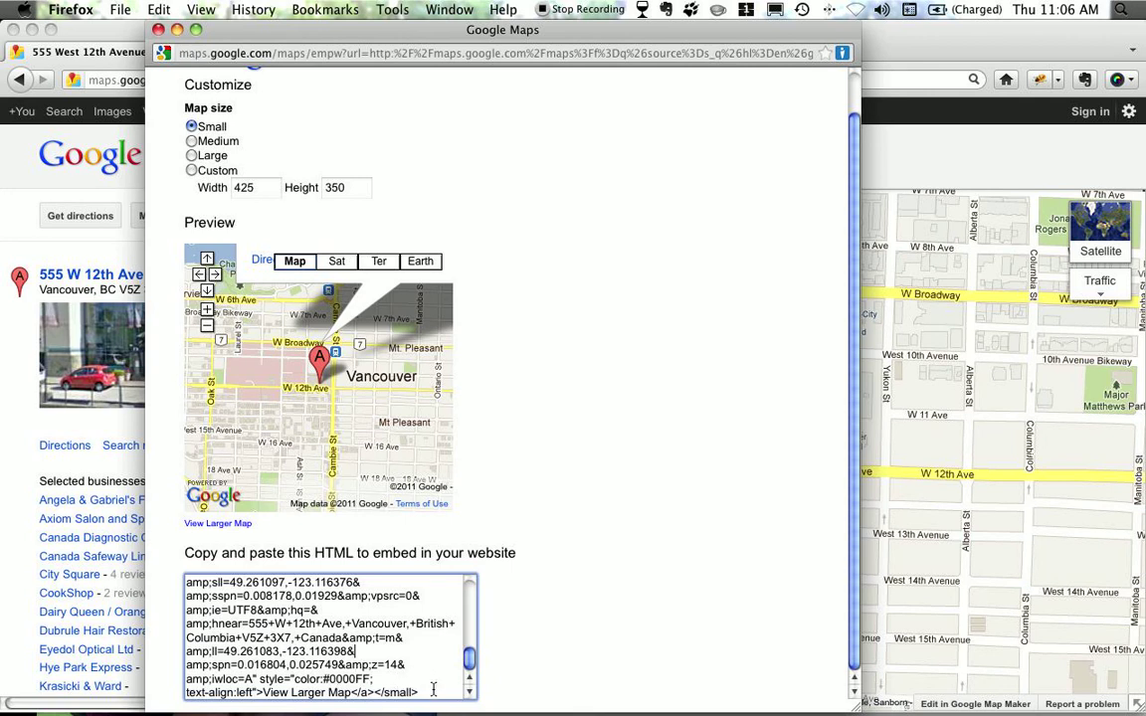
left_click_drag(416, 687, 231, 651)
left_click(213, 651)
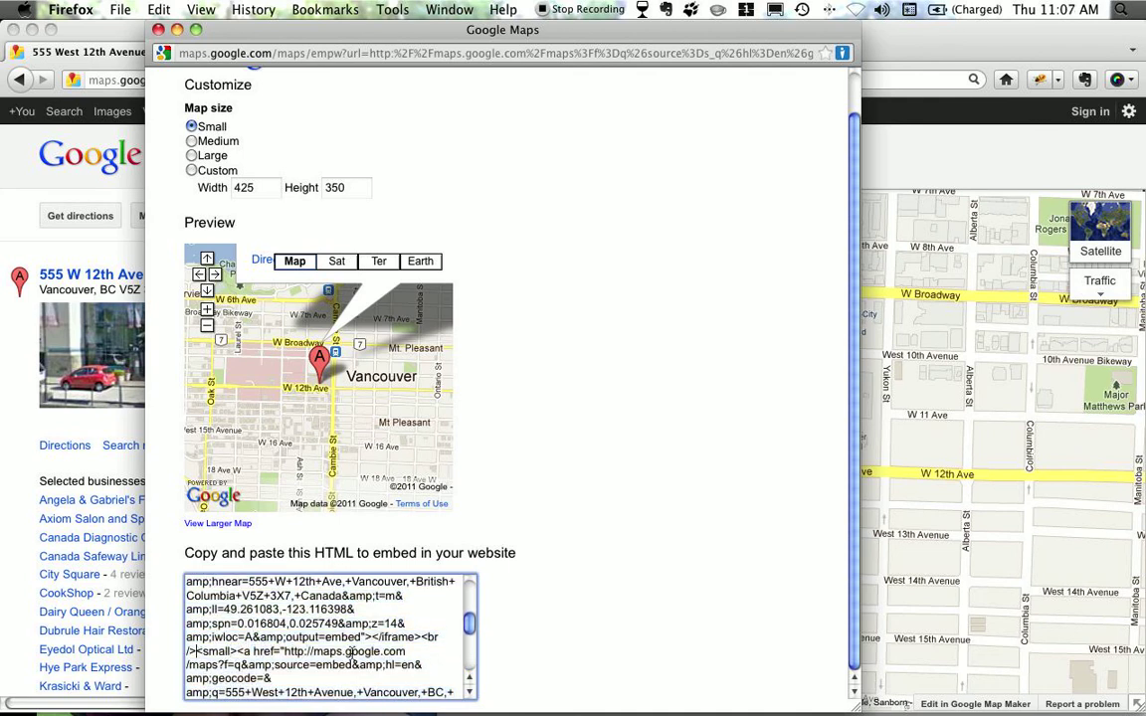
key("shift+Down")
key("shift+Down")
key("shift+Down")
key("shift+Down")
key("shift+Down")
key("shift+Down")
key("shift+Down")
key("shift+Down")
key("shift+Down")
key("shift+Down")
key("shift+Down")
key("shift+Down")
key("shift+Down")
key("shift+Down")
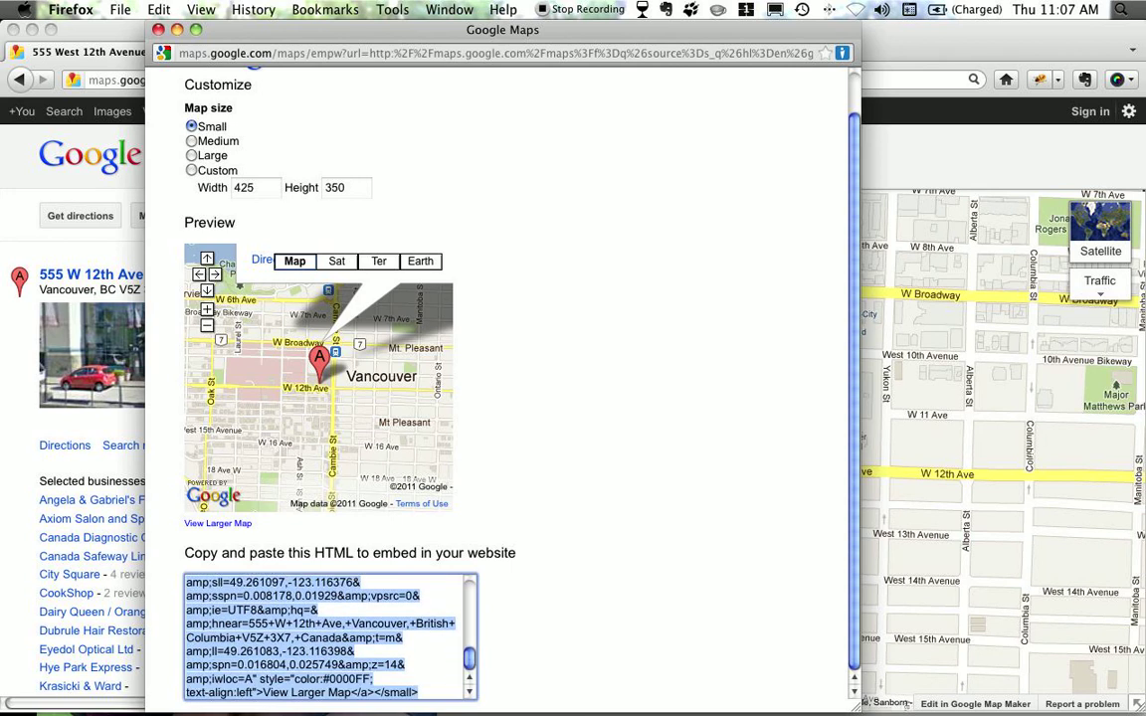
left_click(398, 611)
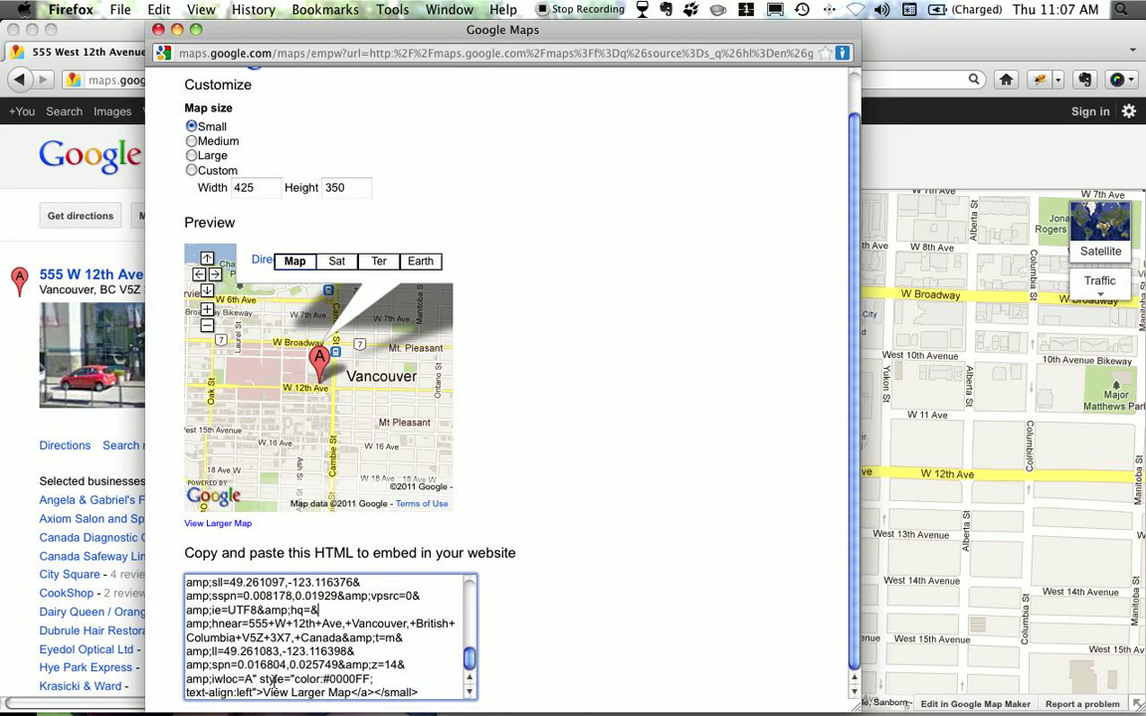
left_click_drag(418, 692, 227, 560)
key("super+c")
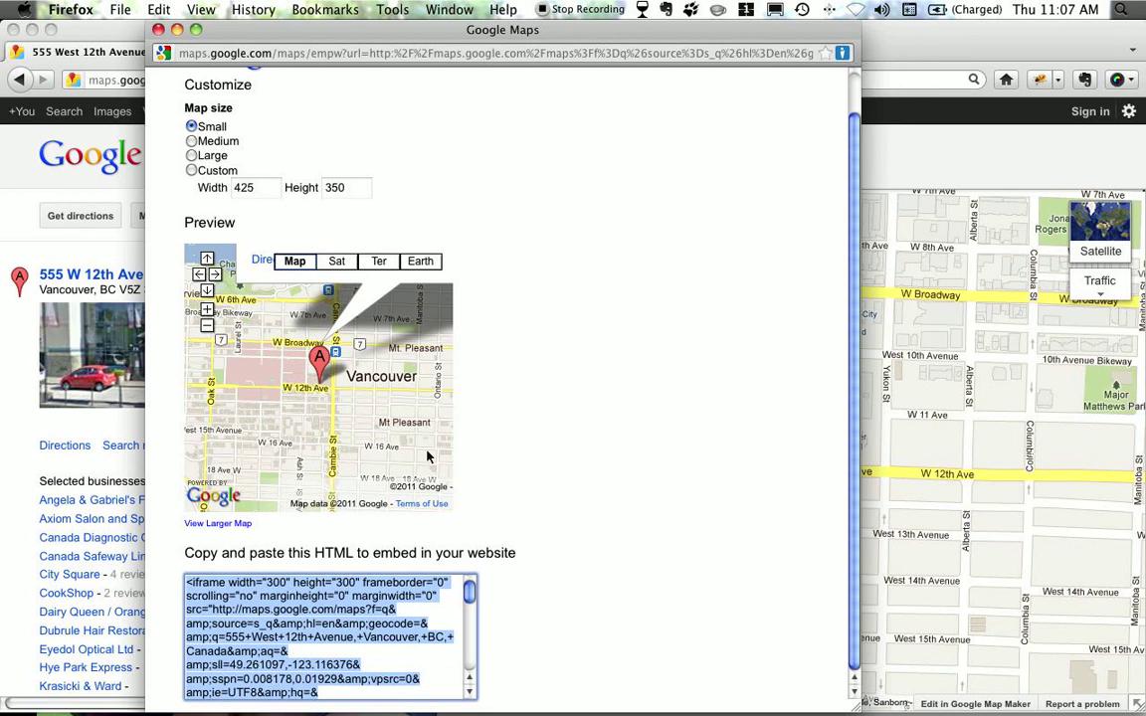
left_click(585, 472)
left_click(159, 29)
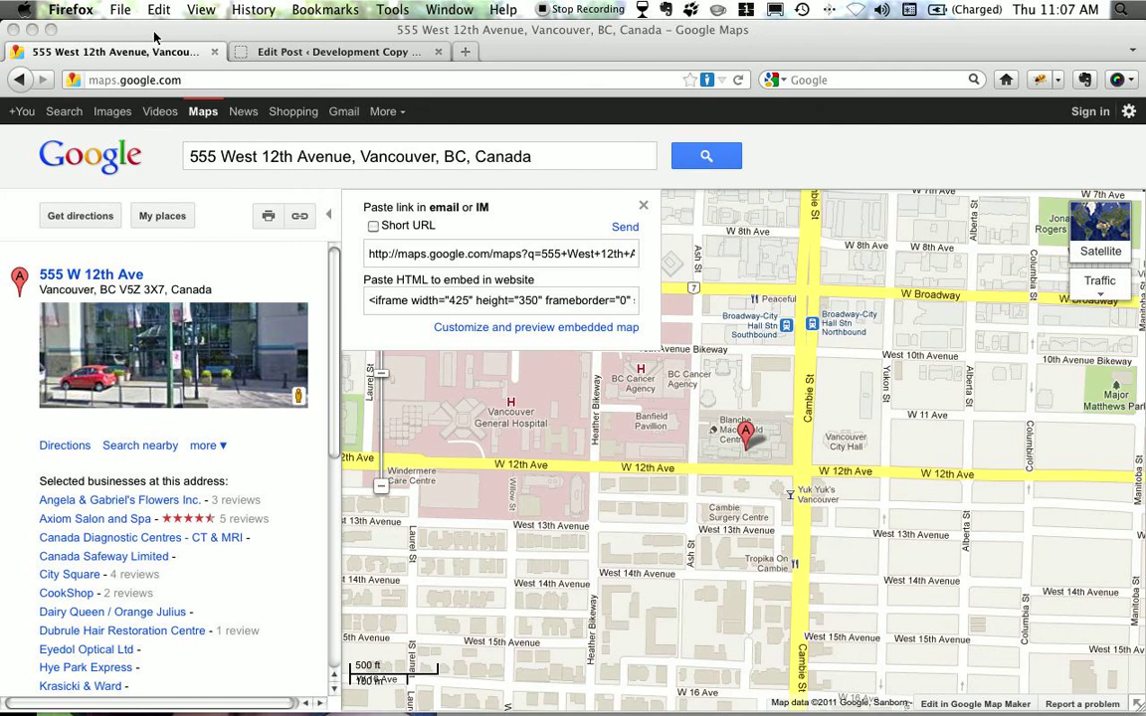
Paste the map embed code at the end of 'My great post' in HTML view, then return to Visual
left_click(261, 49)
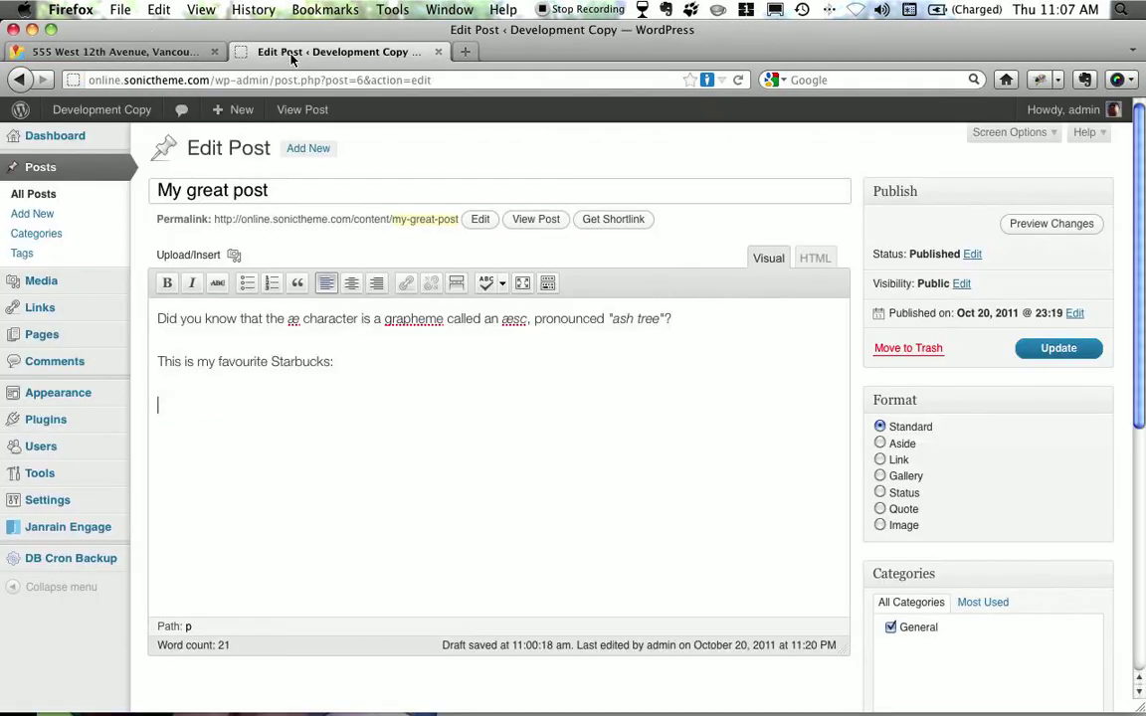
left_click(814, 257)
left_click(266, 403)
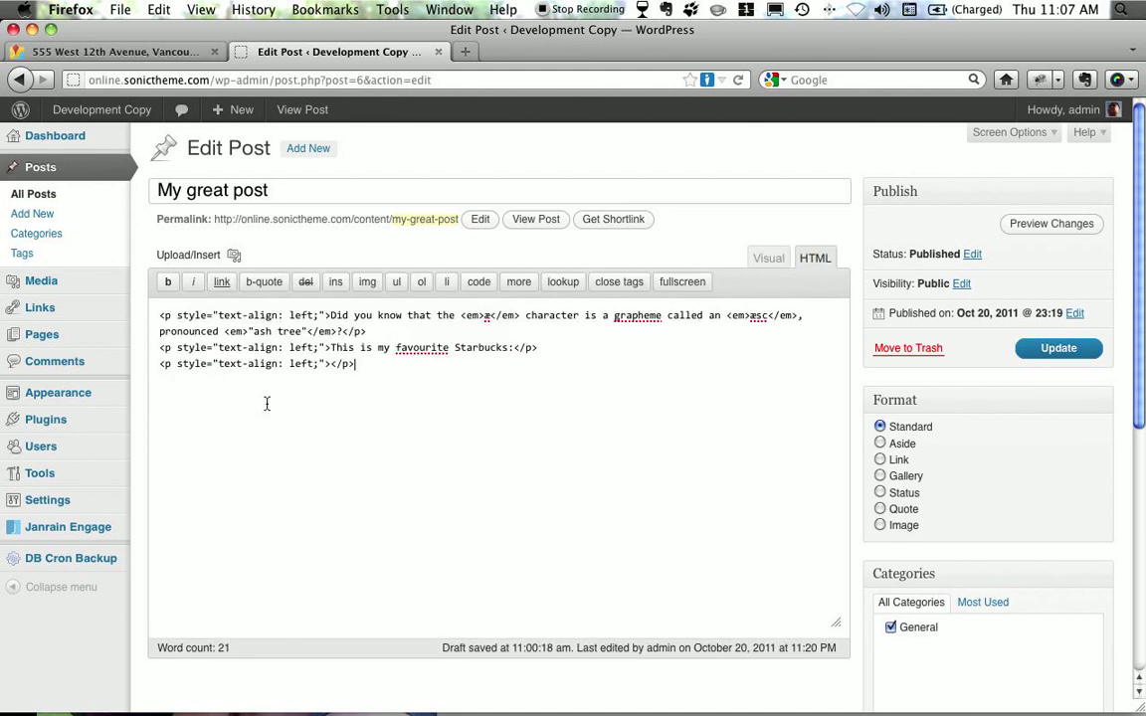
key("super+v")
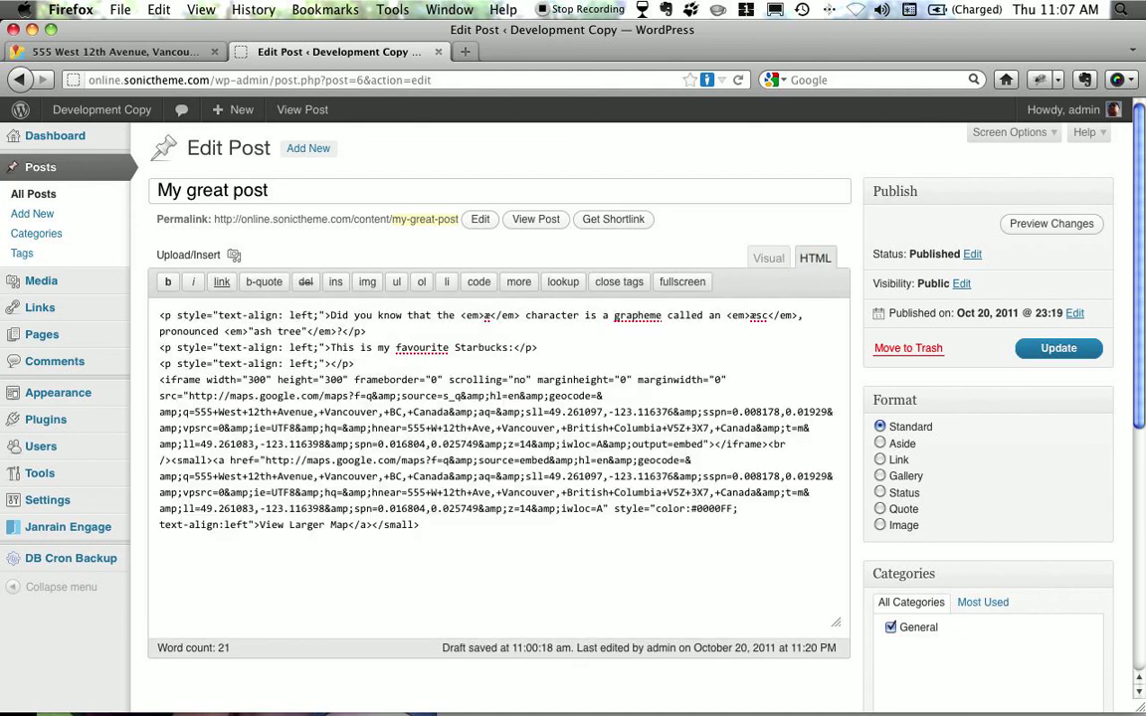
left_click(776, 257)
scroll(560, 537, "down", 3)
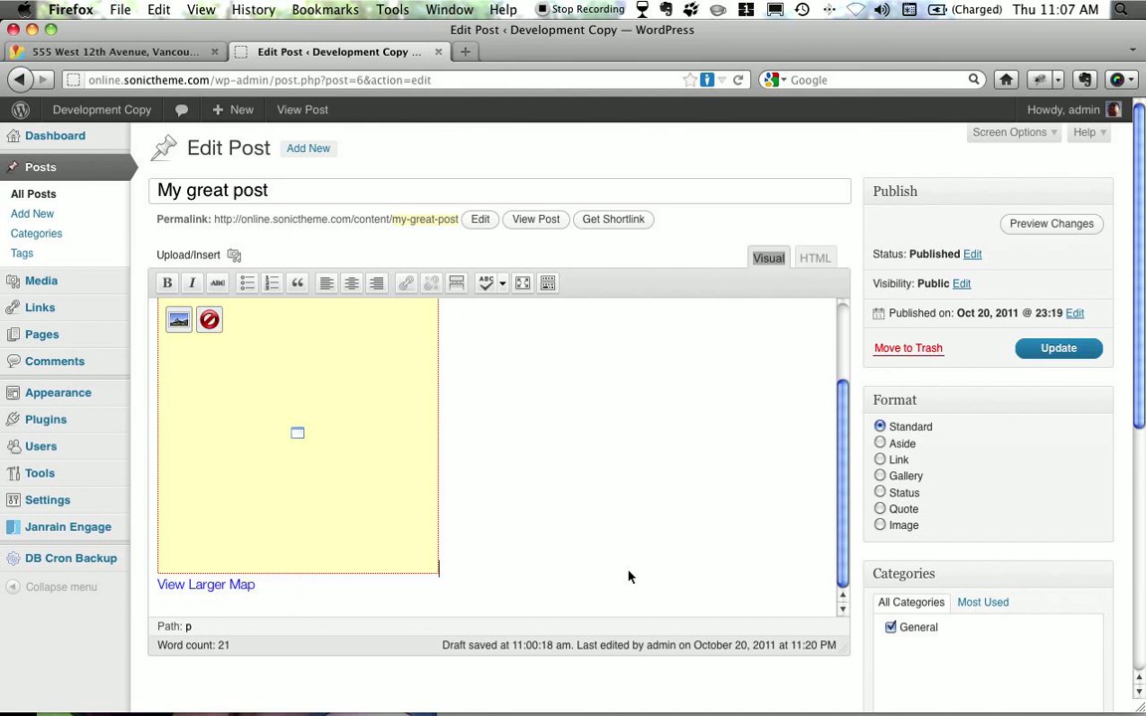
scroll(628, 574, "up", 3)
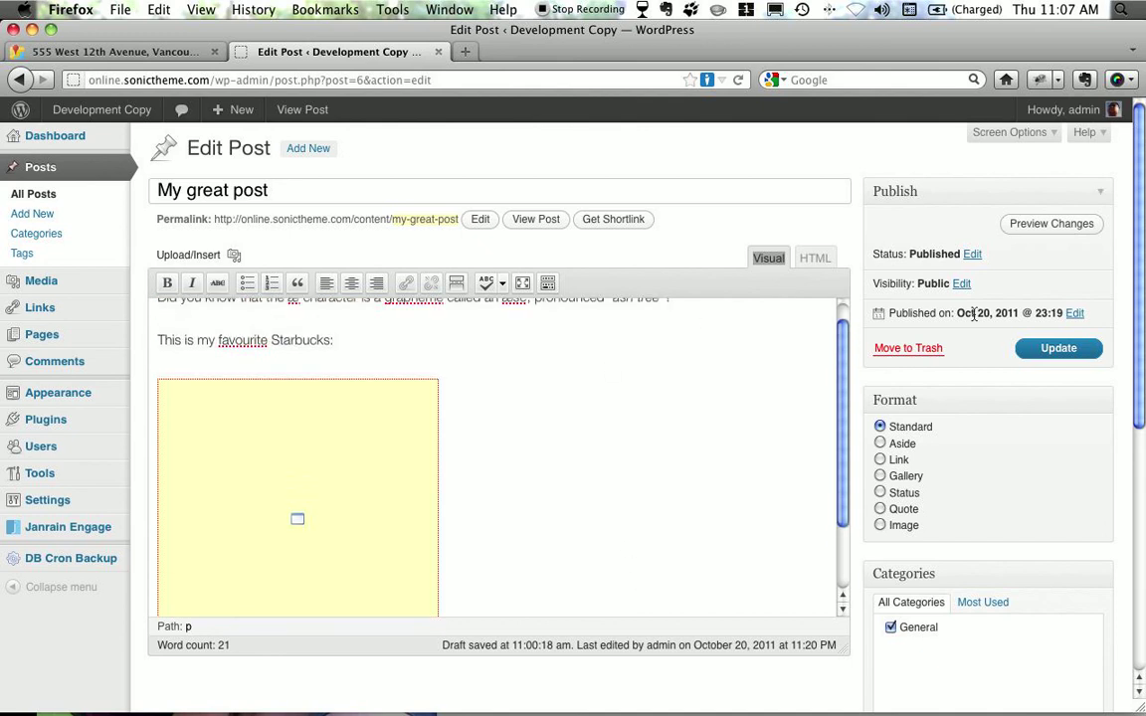
Update the post, view the published page and scroll down to the embedded Starbucks map
left_click(1059, 350)
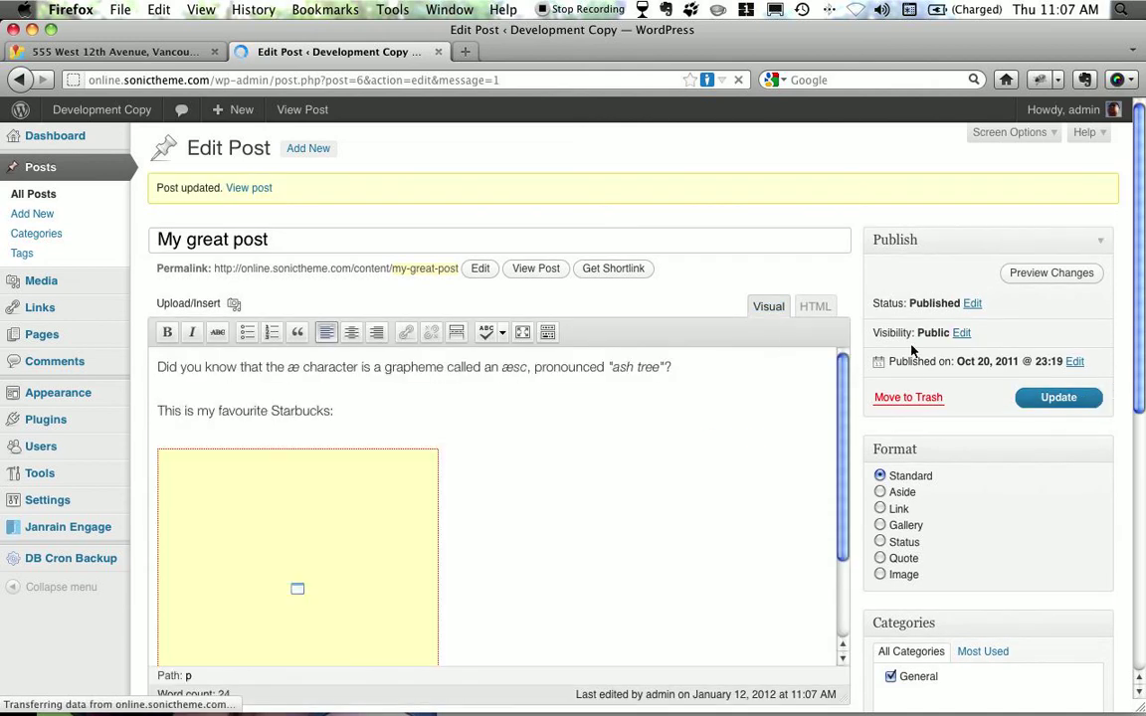
left_click(251, 188)
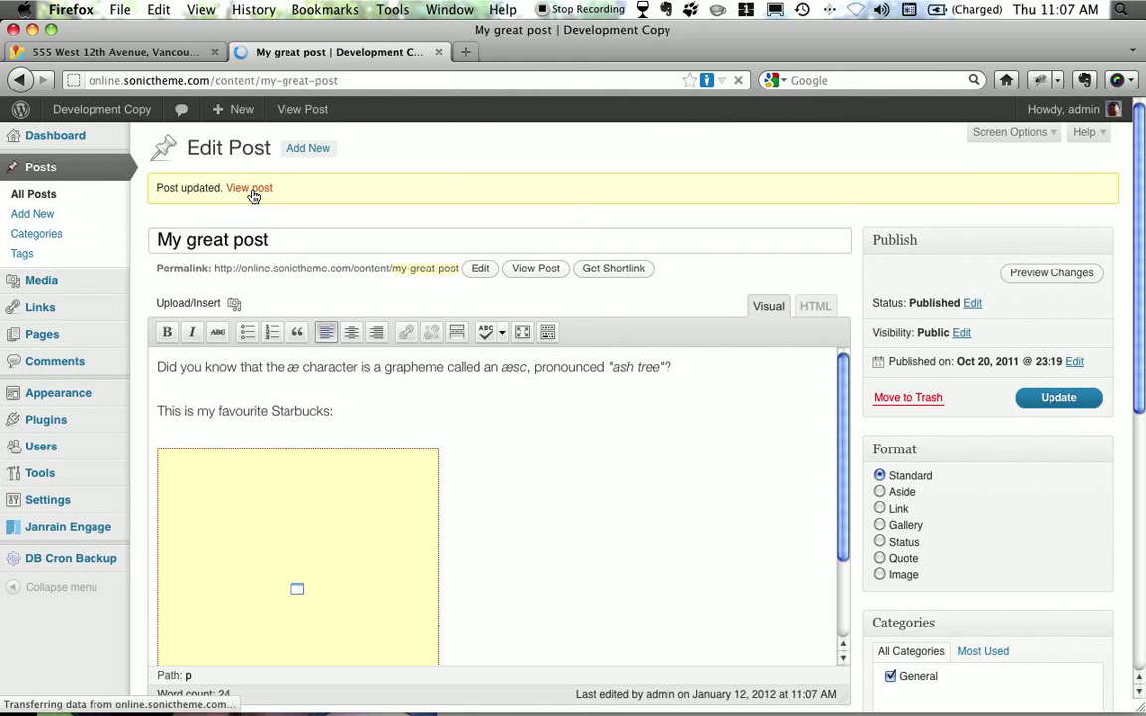
scroll(1020, 303, "down", 3)
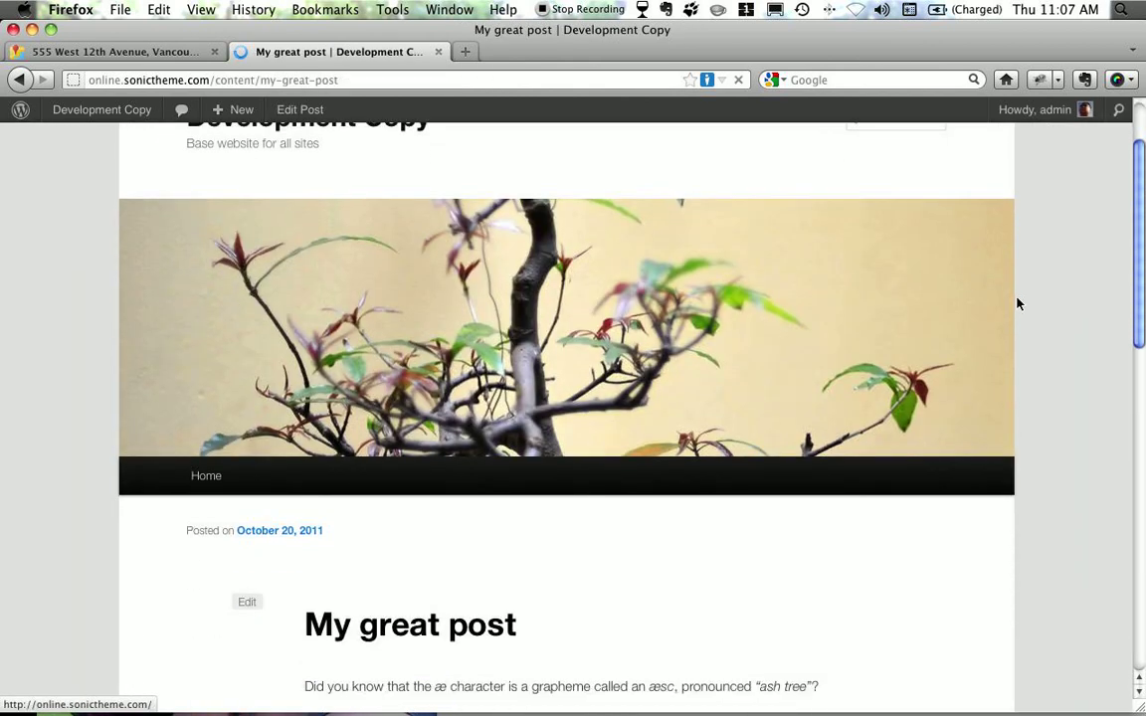
scroll(1027, 308, "down", 6)
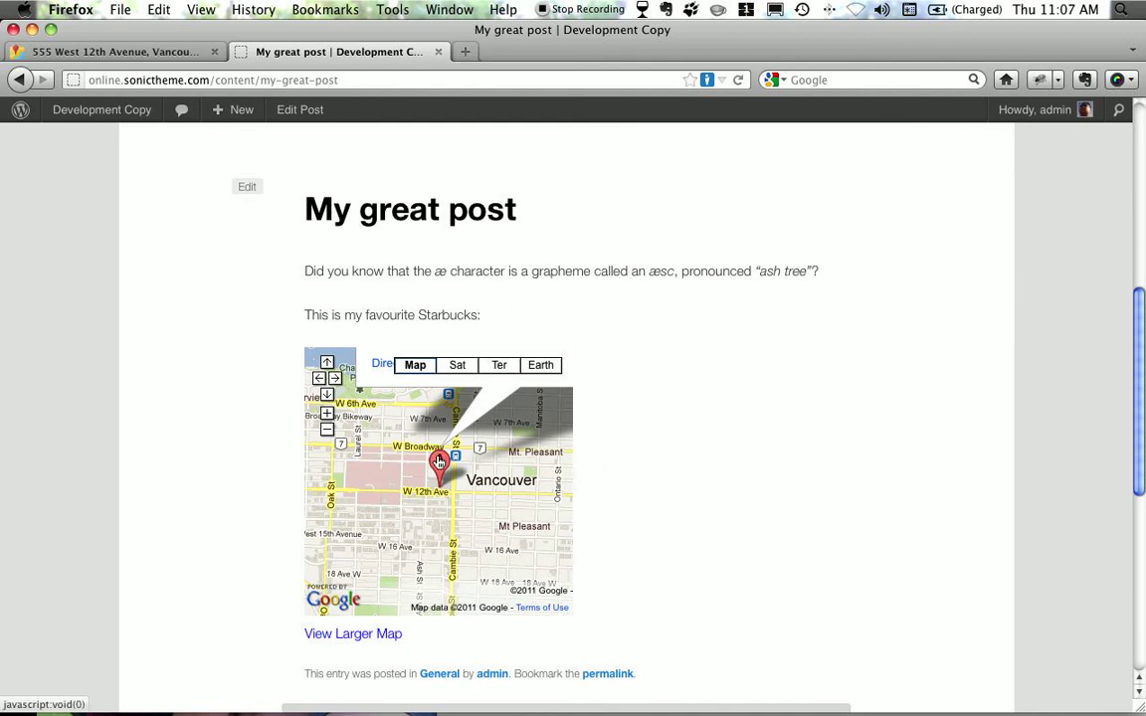
scroll(458, 463, "down", 1)
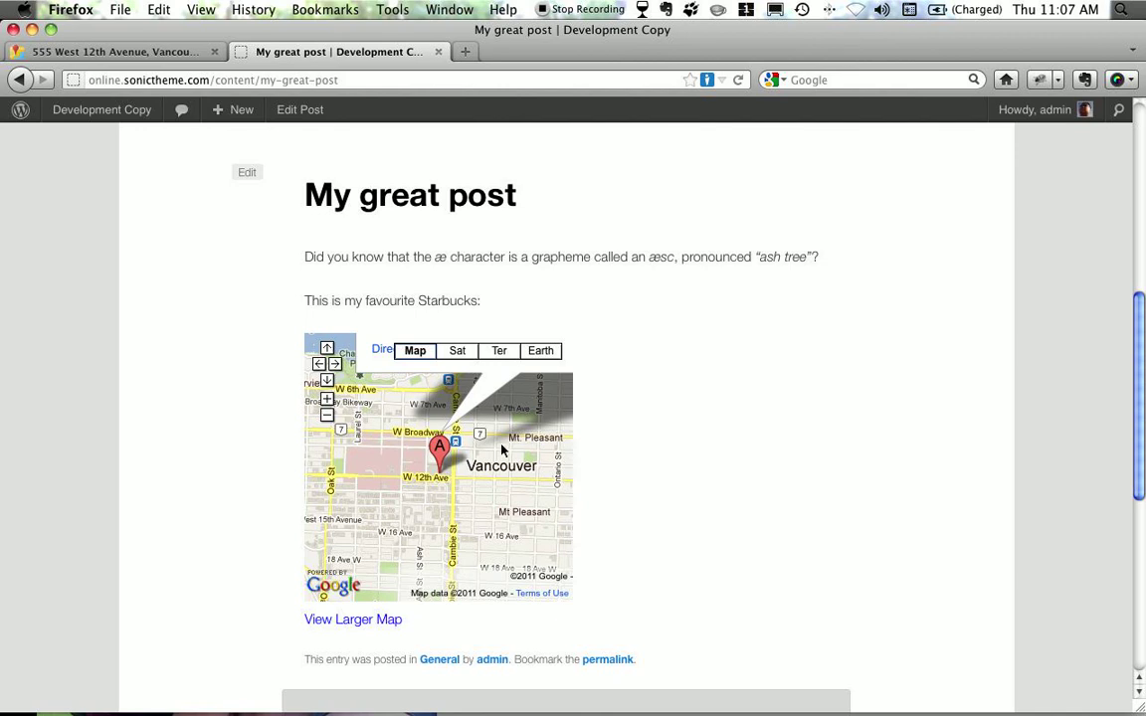